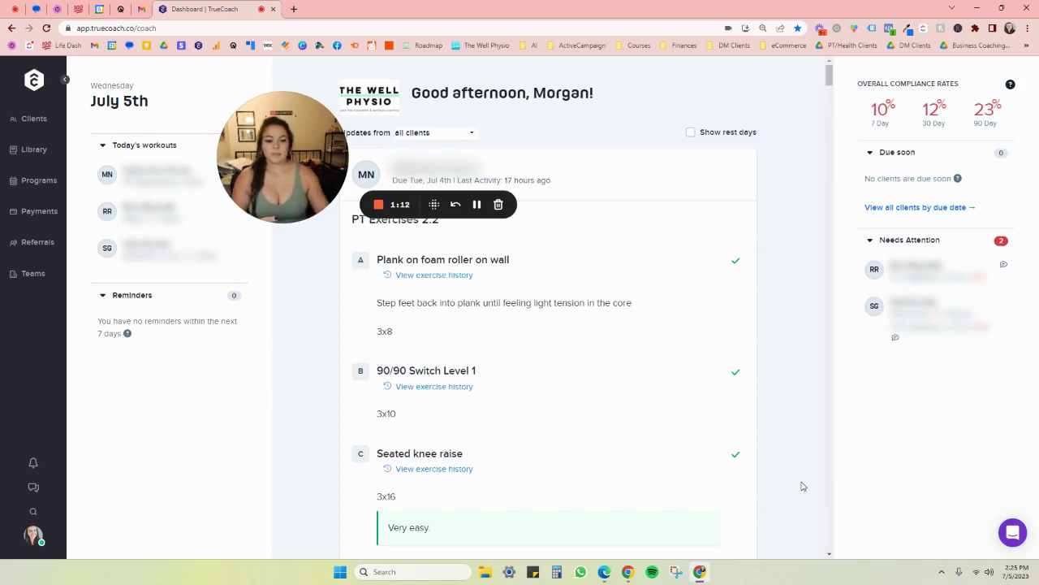
Step: Review the completed PT Exercises 2.2 workout in the dashboard updates and view the filter choices by client type and group
scroll(801, 484, "down", 1)
scroll(763, 317, "up", 1)
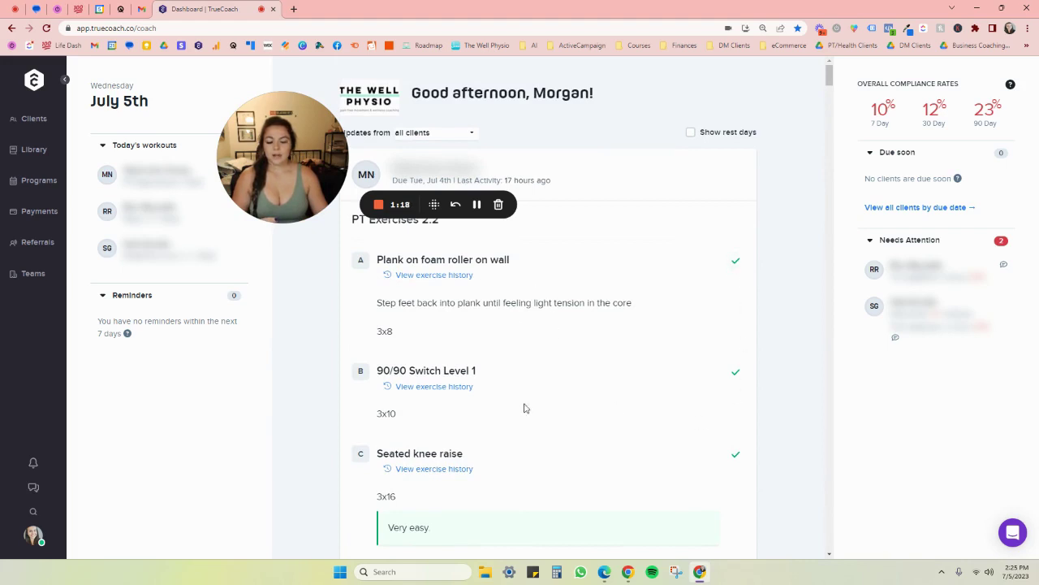
scroll(524, 409, "down", 3)
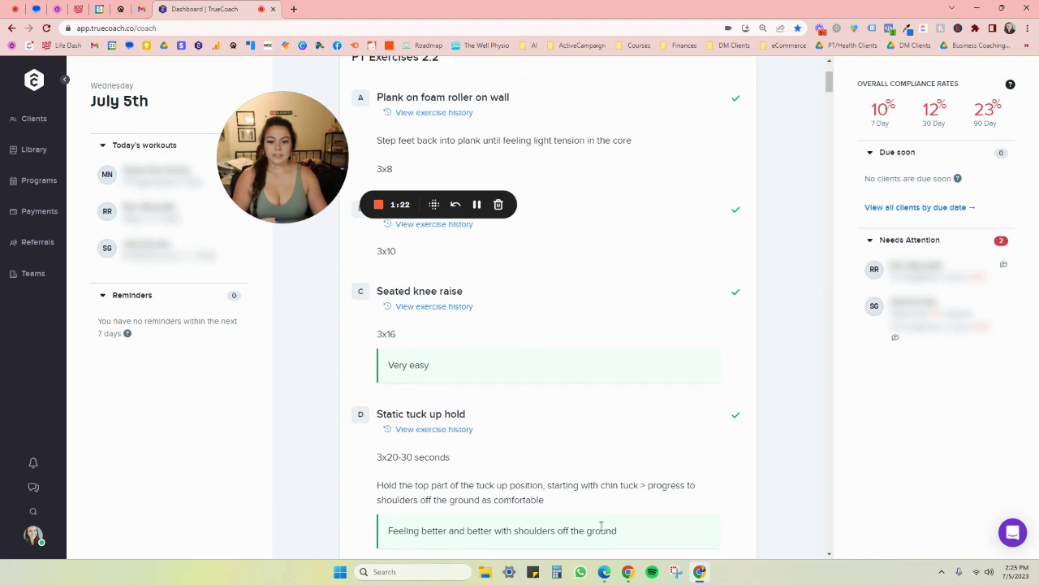
scroll(601, 526, "down", 2)
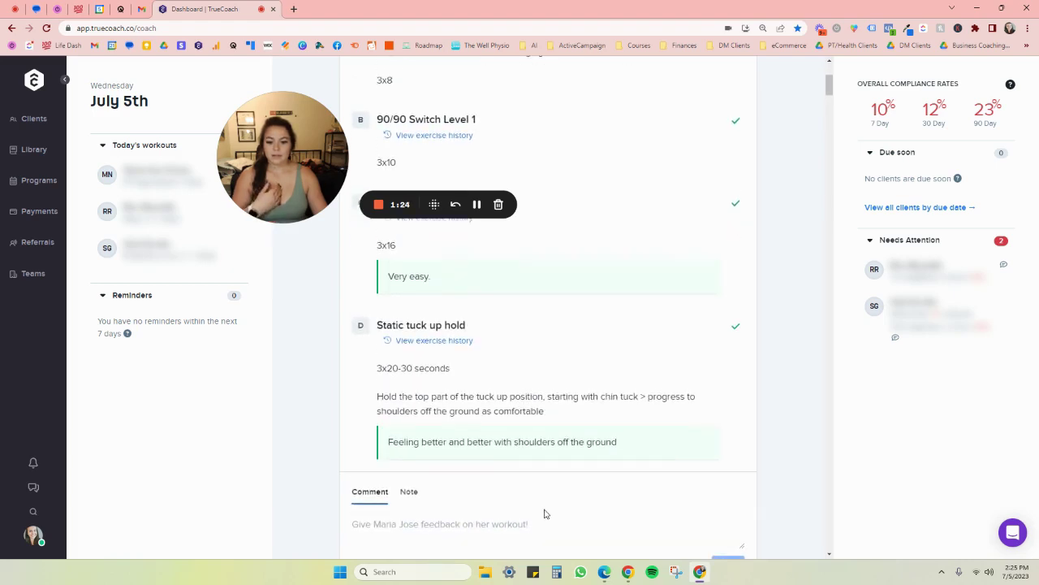
scroll(545, 513, "up", 1)
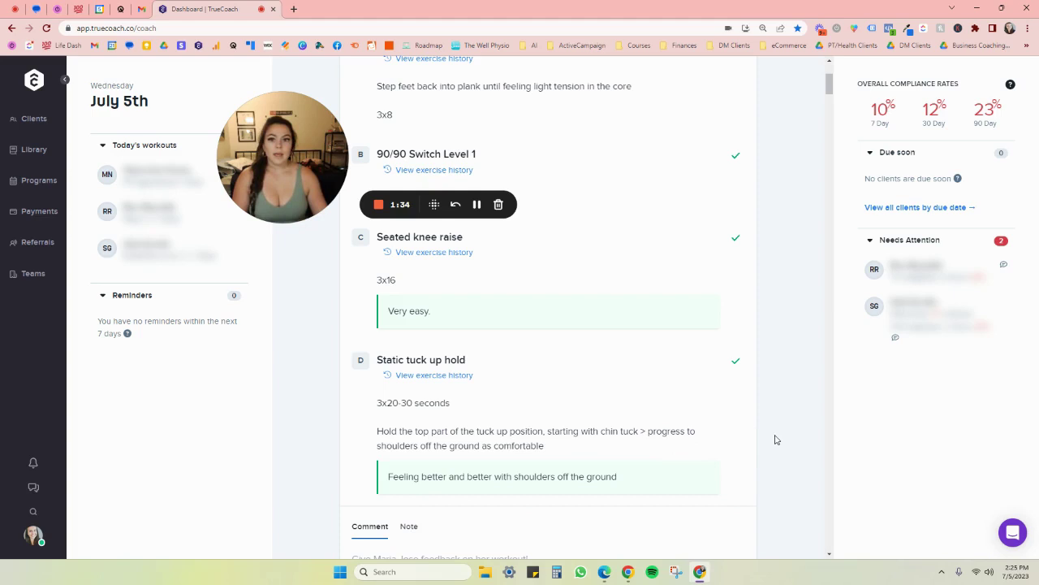
scroll(774, 439, "up", 5)
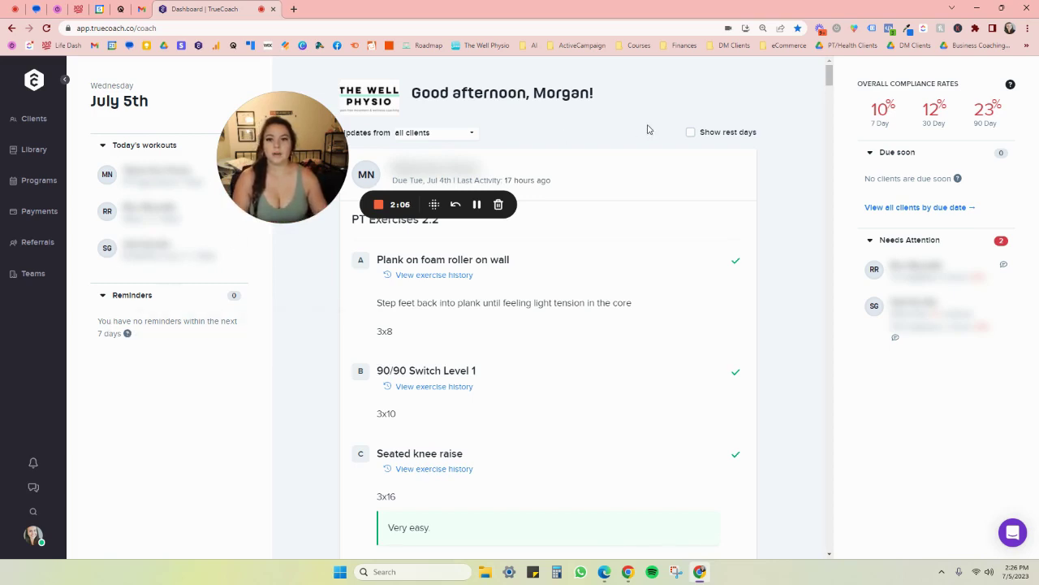
left_click(434, 134)
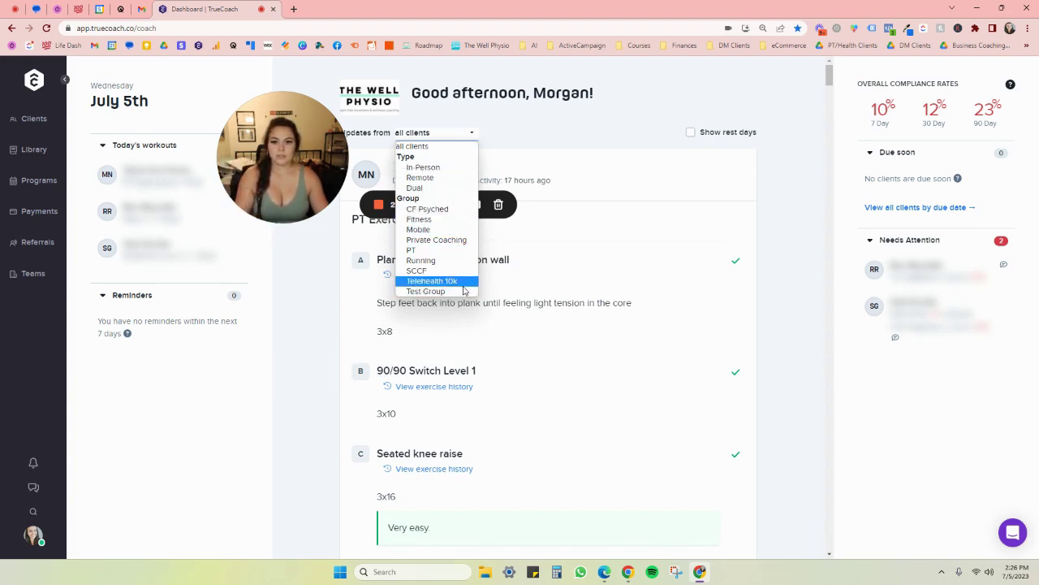
left_click(633, 126)
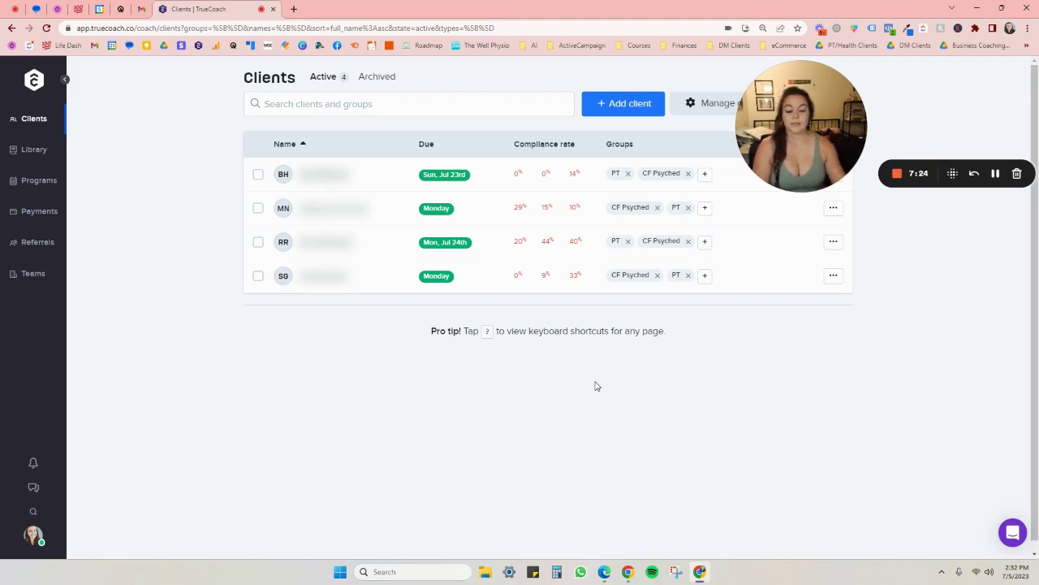
Step: Open the exercise library and browse the exercise list, its source column and the included partner videos
left_click_drag(819, 128, 516, 137)
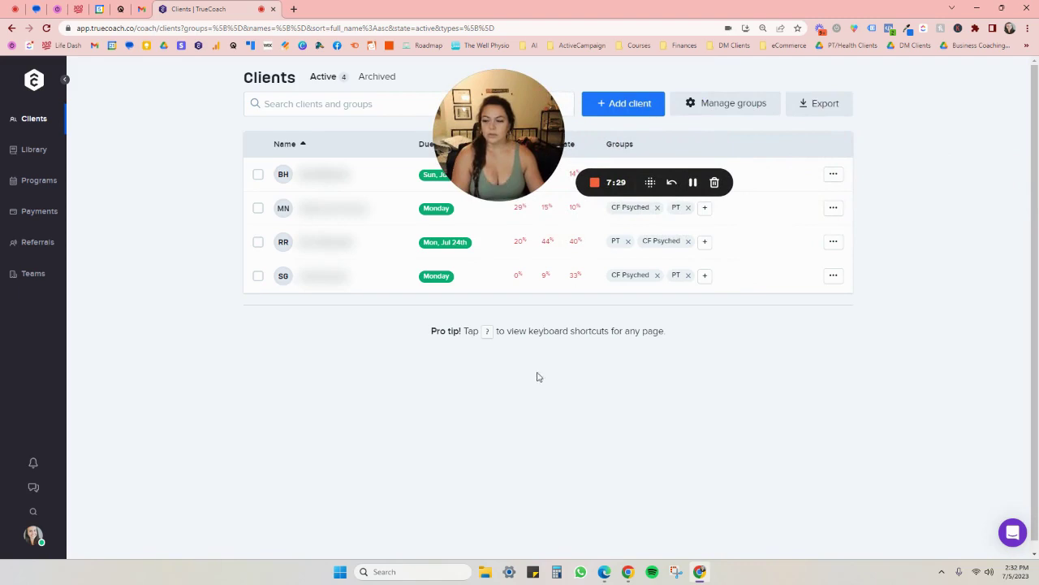
key("g")
key("l")
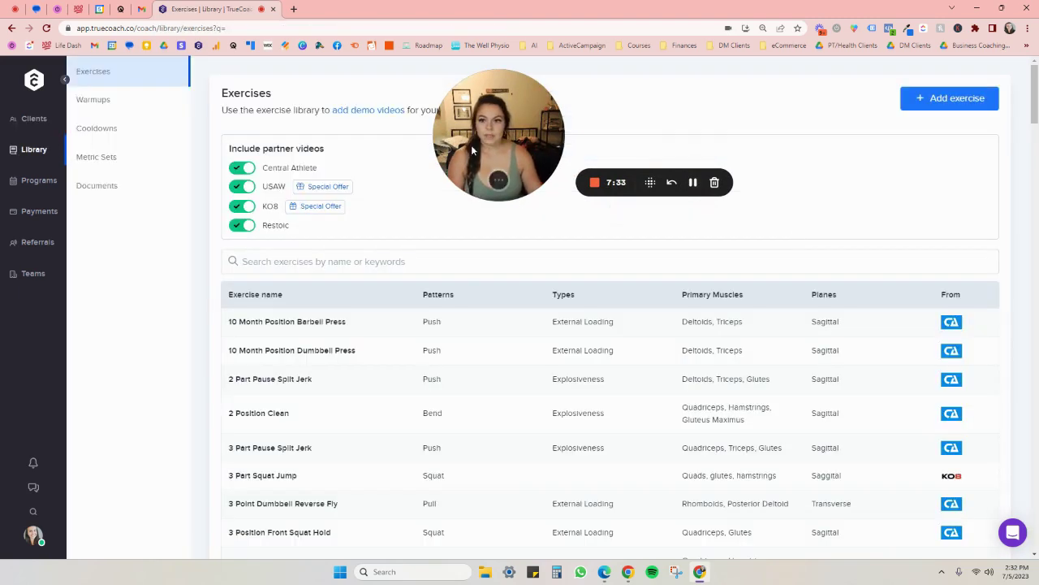
left_click_drag(471, 144, 512, 136)
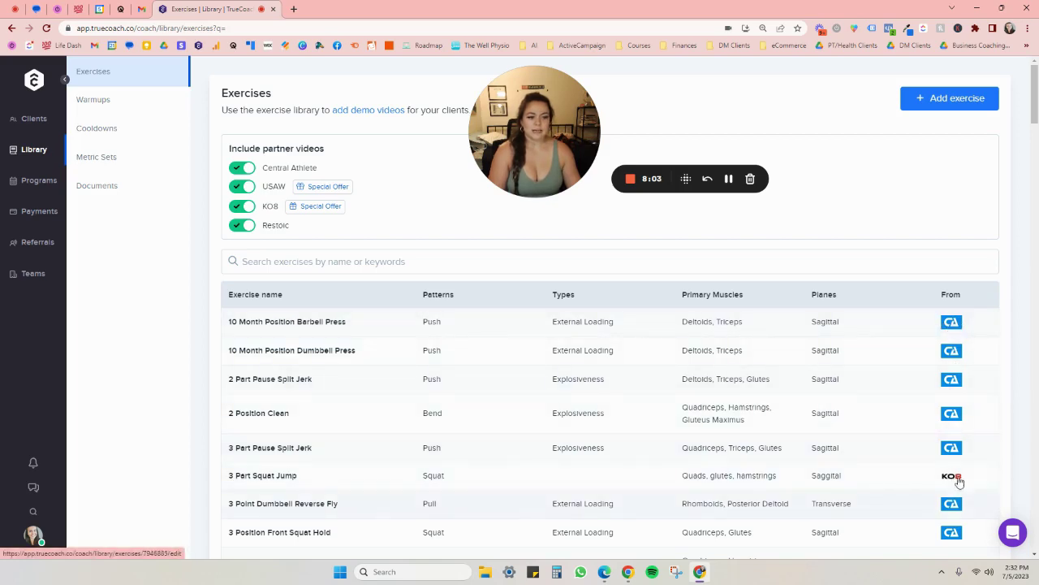
scroll(958, 481, "down", 5)
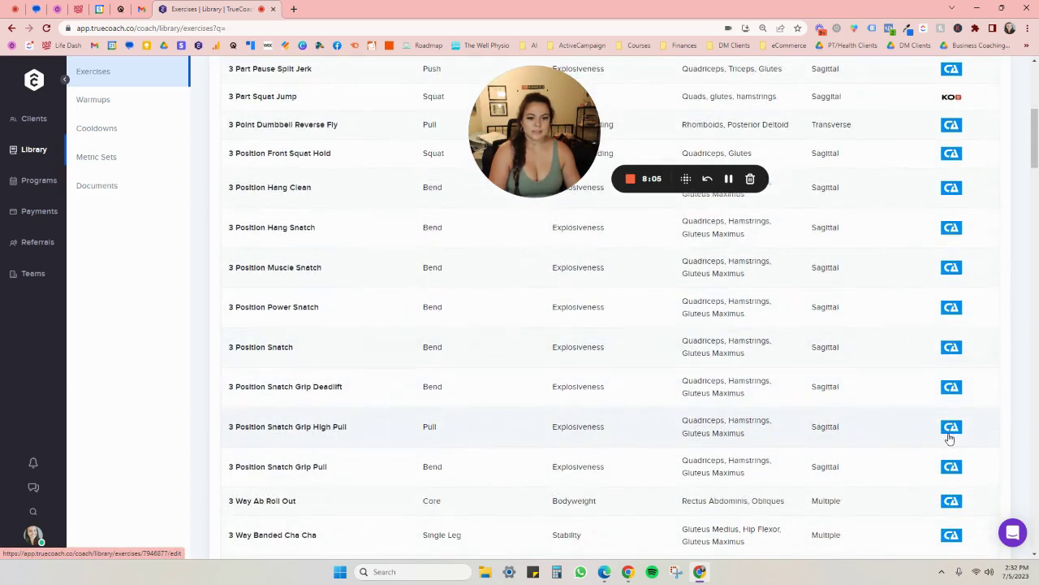
scroll(952, 438, "up", 5)
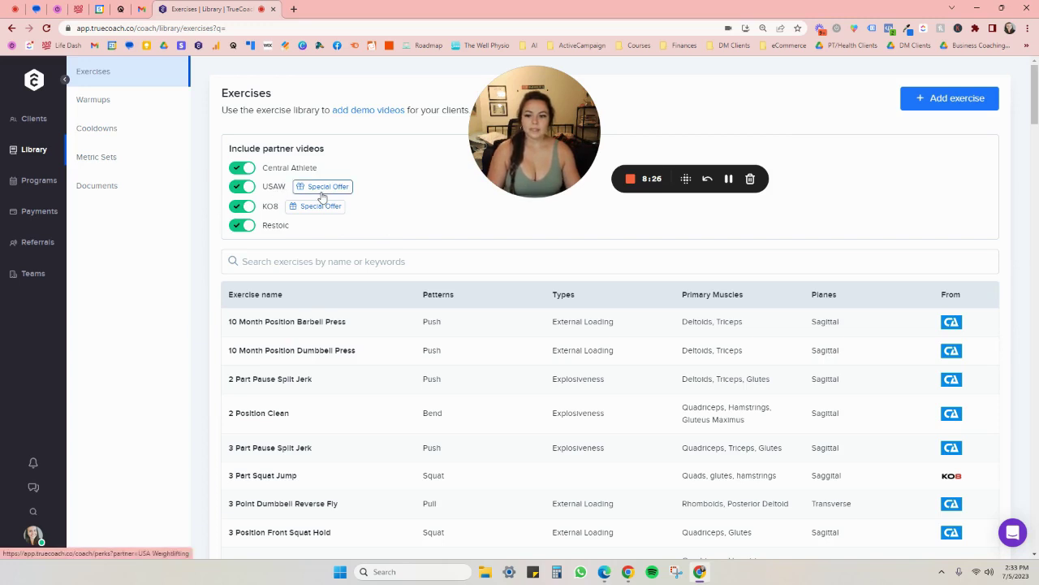
scroll(366, 324, "down", 3)
scroll(373, 321, "up", 3)
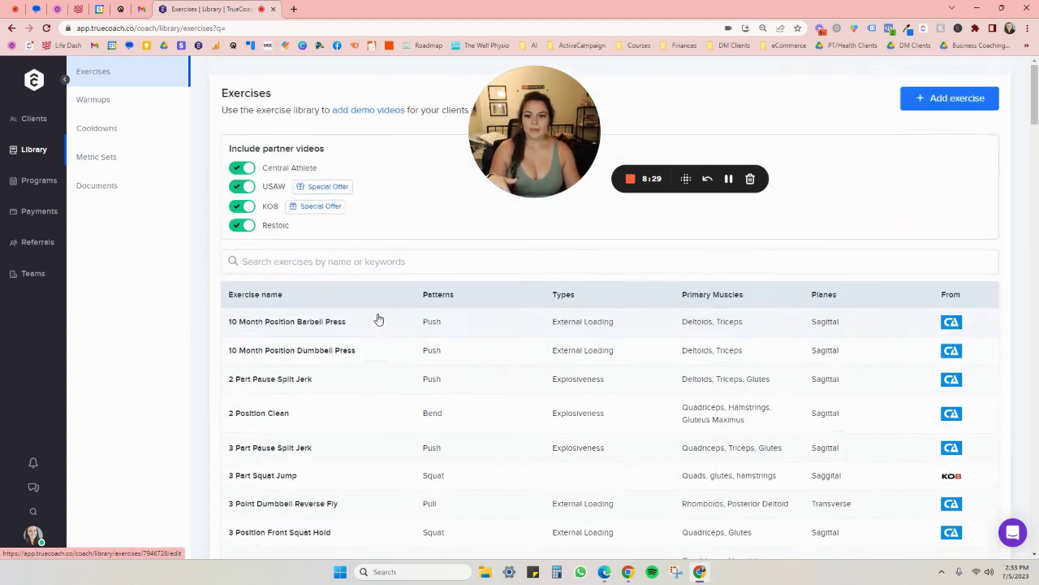
Step: Search the exercise library for "hip abduction" and look through the matching exercises
left_click(362, 258)
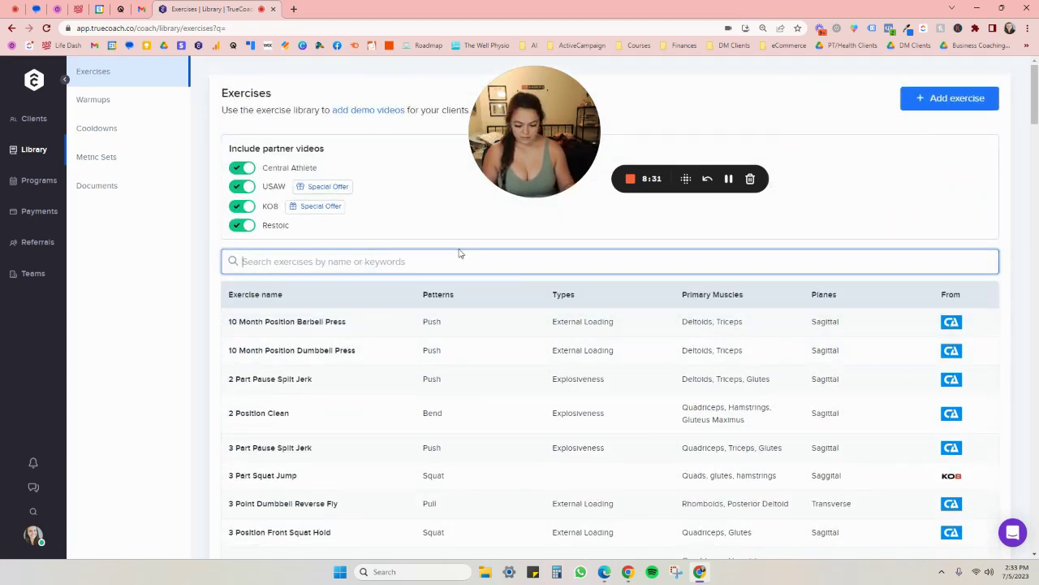
type("hip abduction")
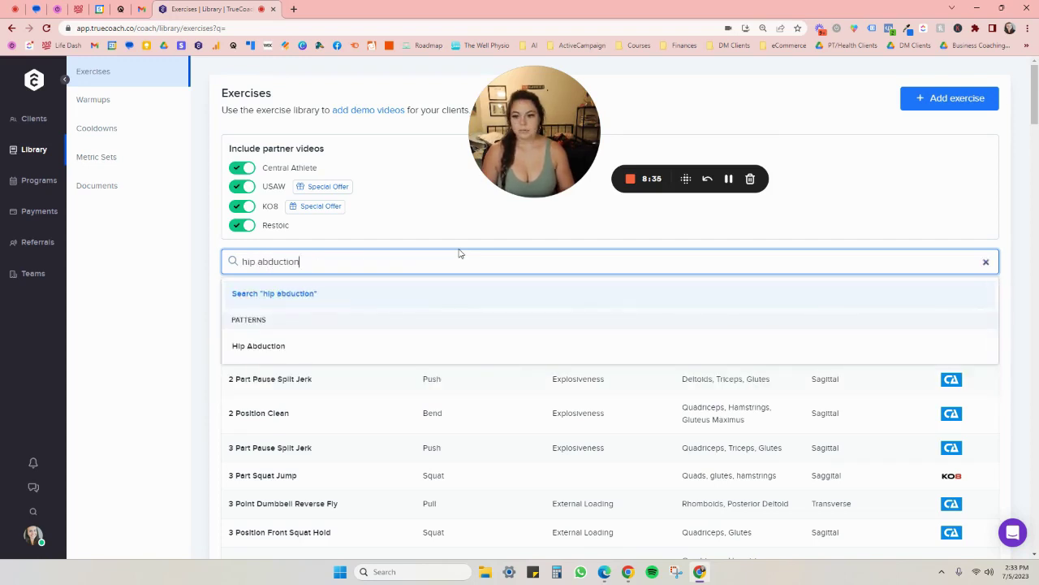
key("Return")
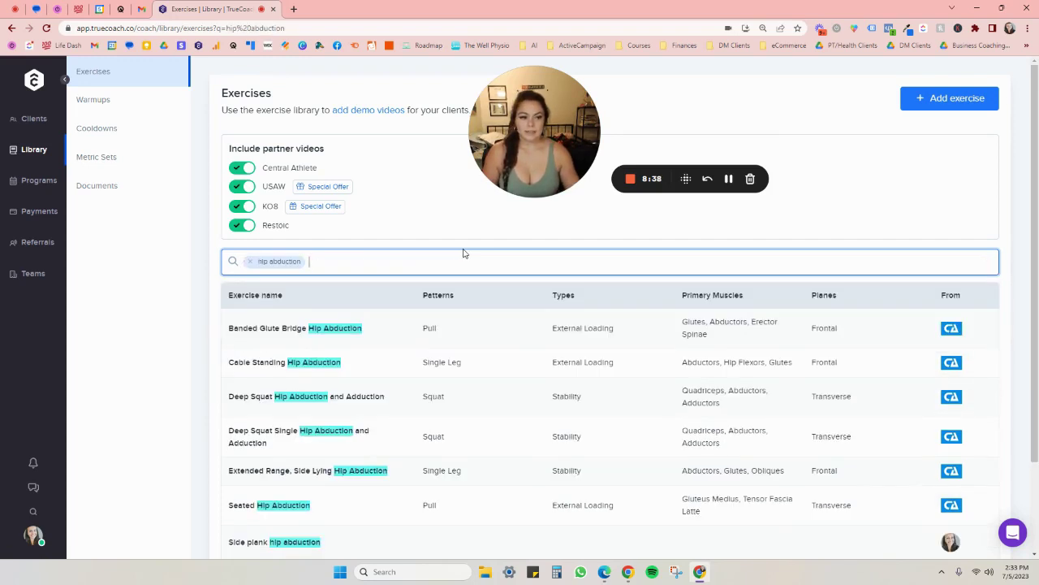
scroll(625, 367, "down", 2)
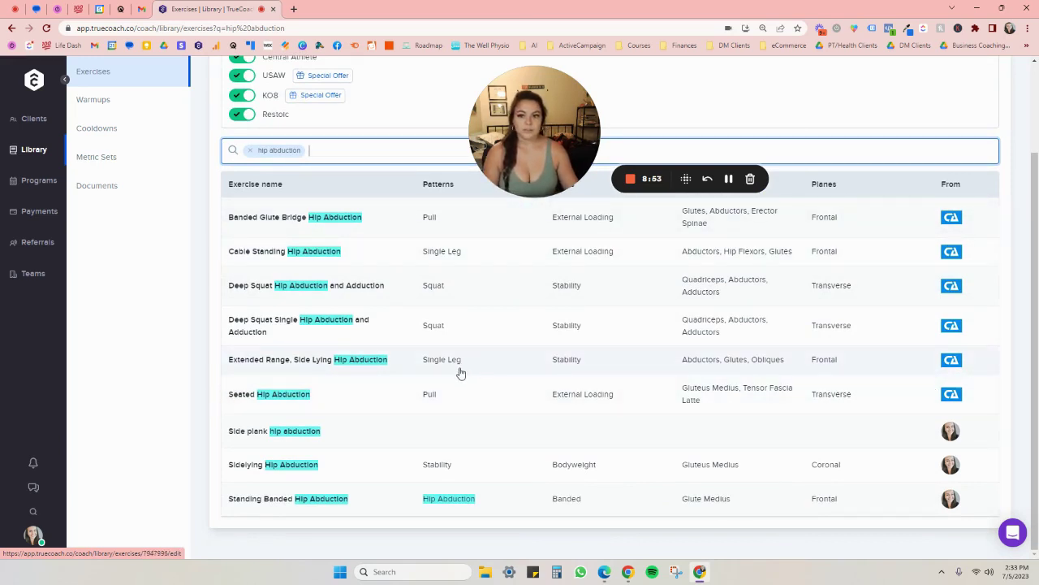
scroll(457, 371, "up", 3)
scroll(457, 370, "down", 1)
Step: Open the Banded Glute Bridge Hip Abduction exercise, check its video and instructions, and save the exercise
left_click(265, 274)
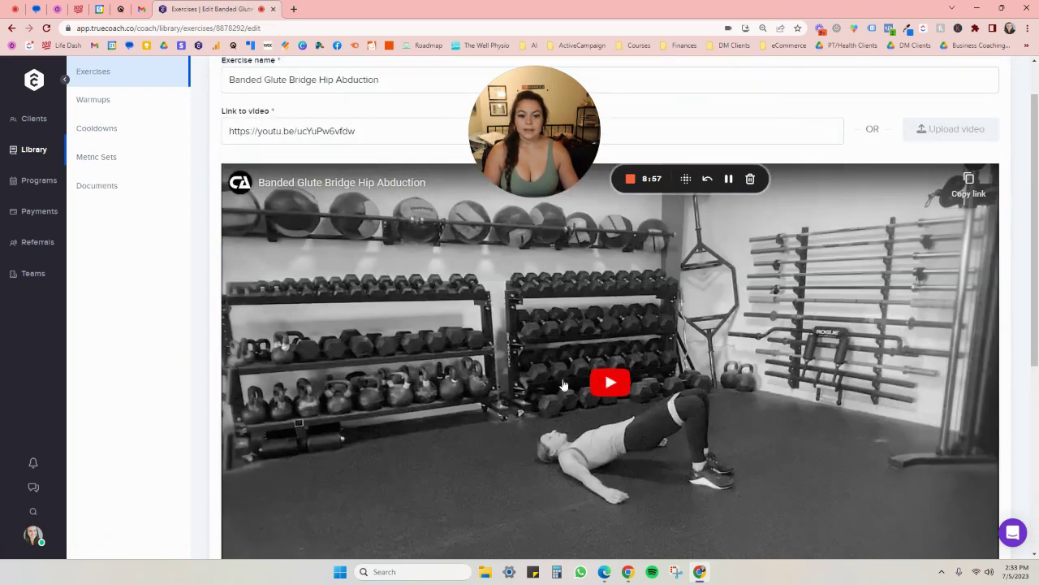
scroll(502, 370, "down", 4)
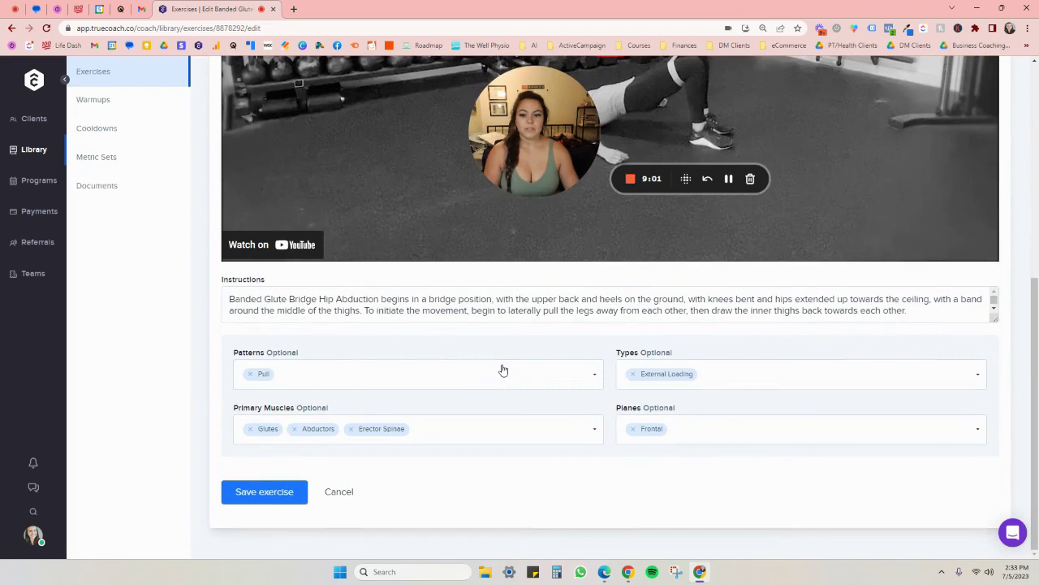
left_click(457, 308)
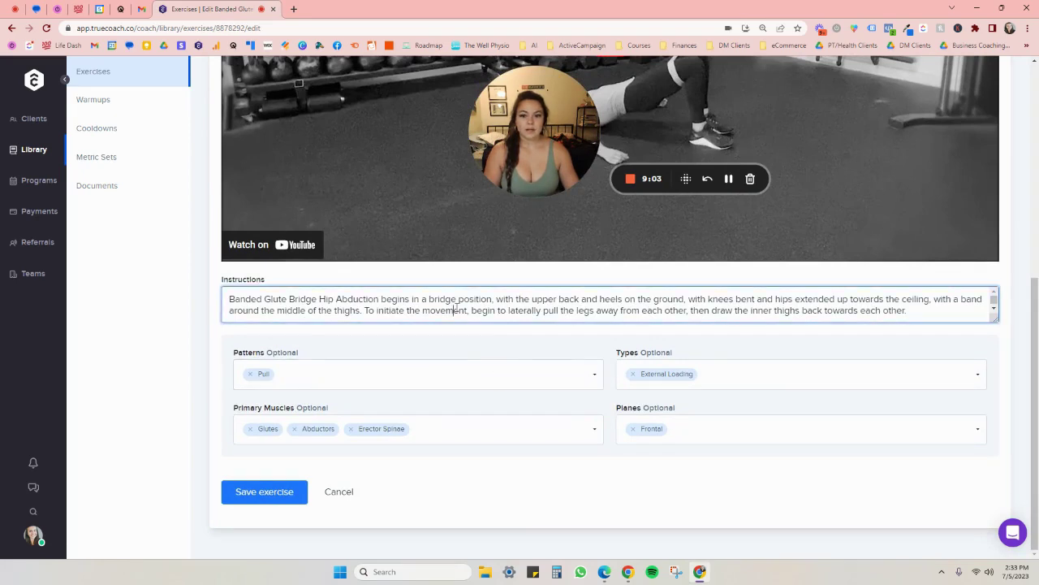
scroll(366, 483, "up", 5)
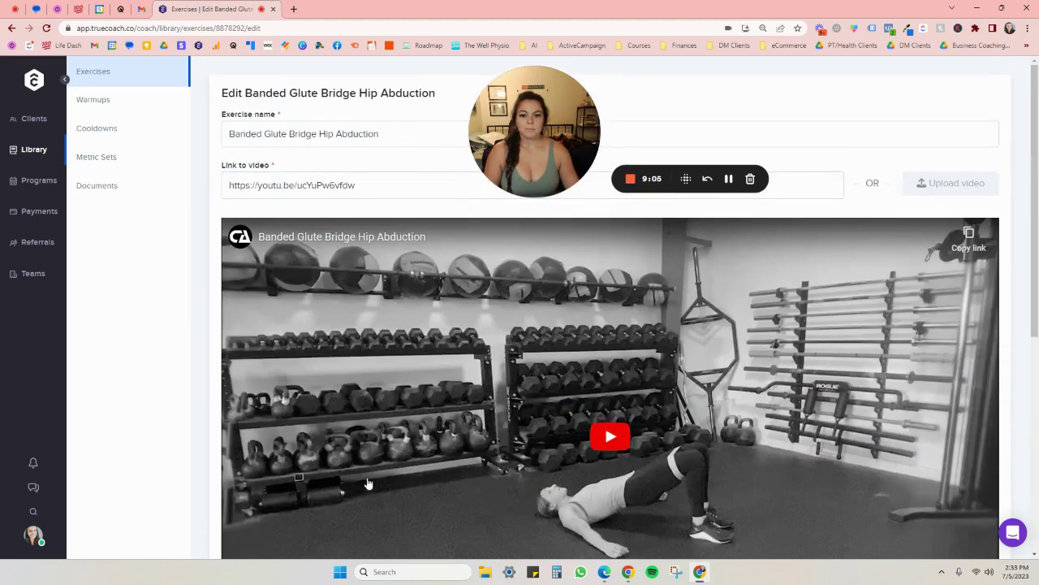
scroll(375, 470, "down", 2)
scroll(375, 470, "down", 3)
left_click(272, 507)
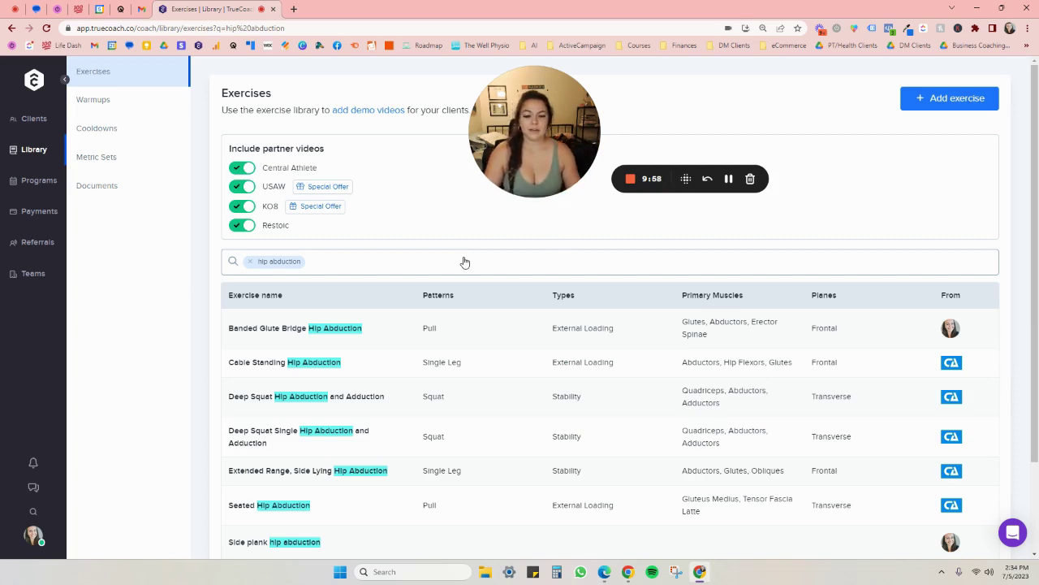
Step: Clear the hip abduction search and view the blank form for adding an exercise, closing it without saving
left_click(249, 262)
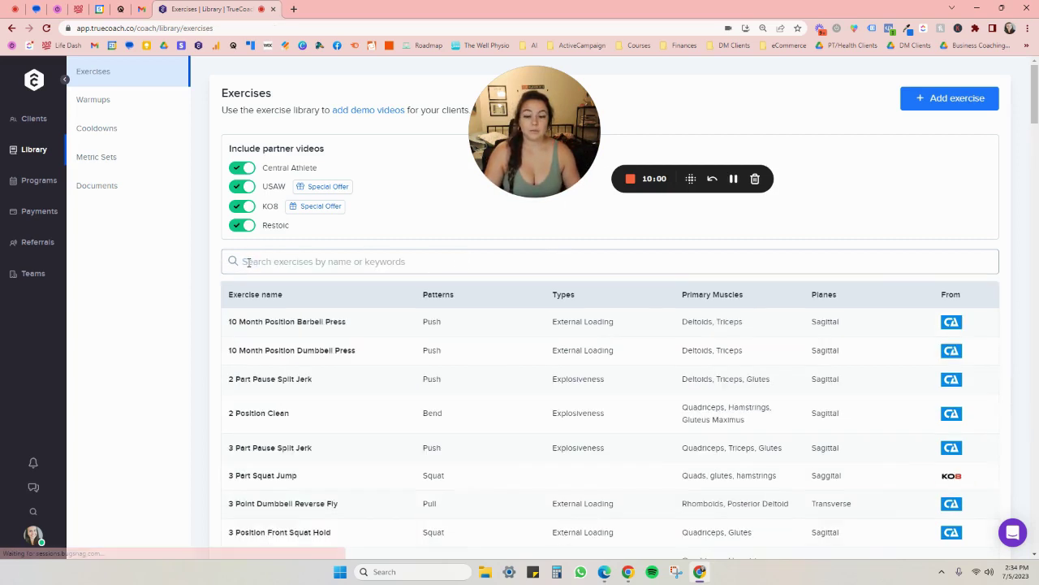
left_click(966, 103)
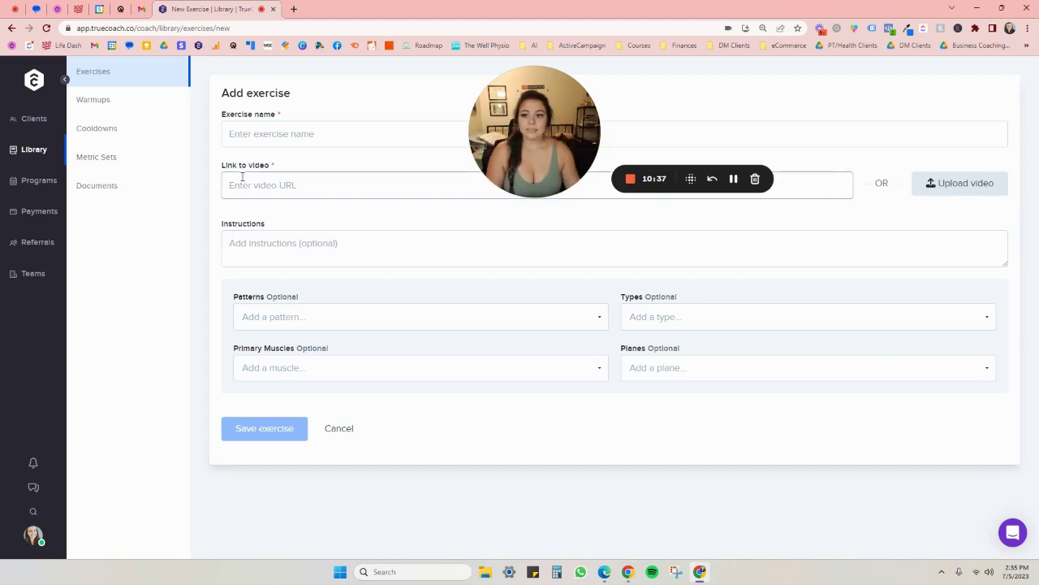
left_click(241, 191)
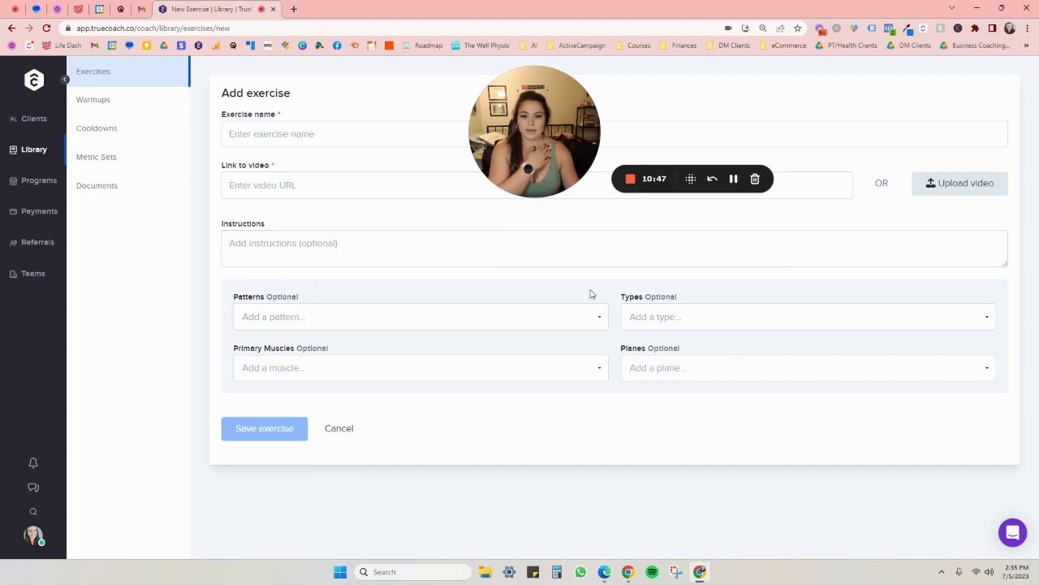
left_click(348, 435)
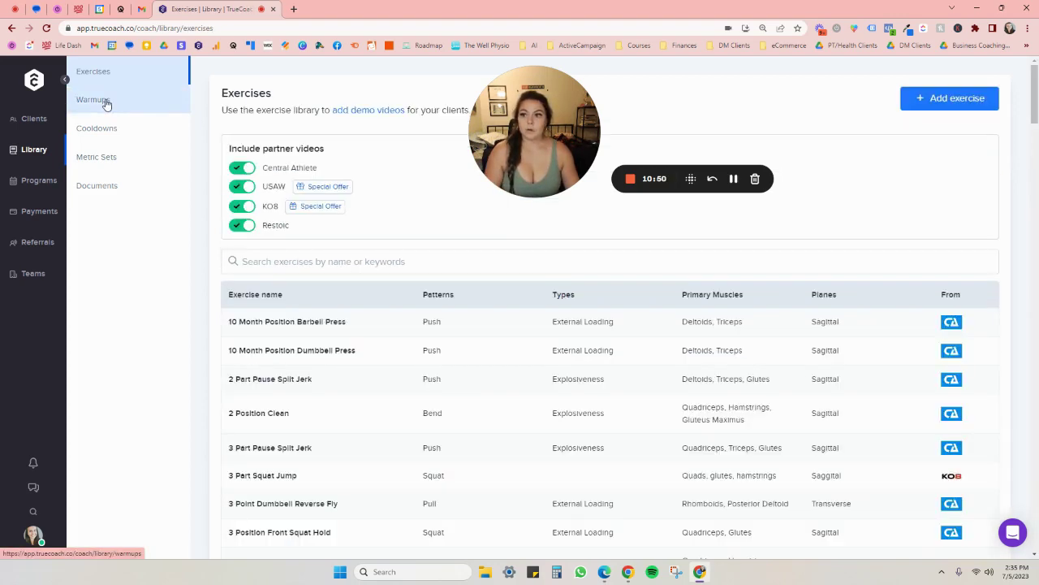
Step: Open the warmup library and look through the saved warmup protocols
left_click(106, 102)
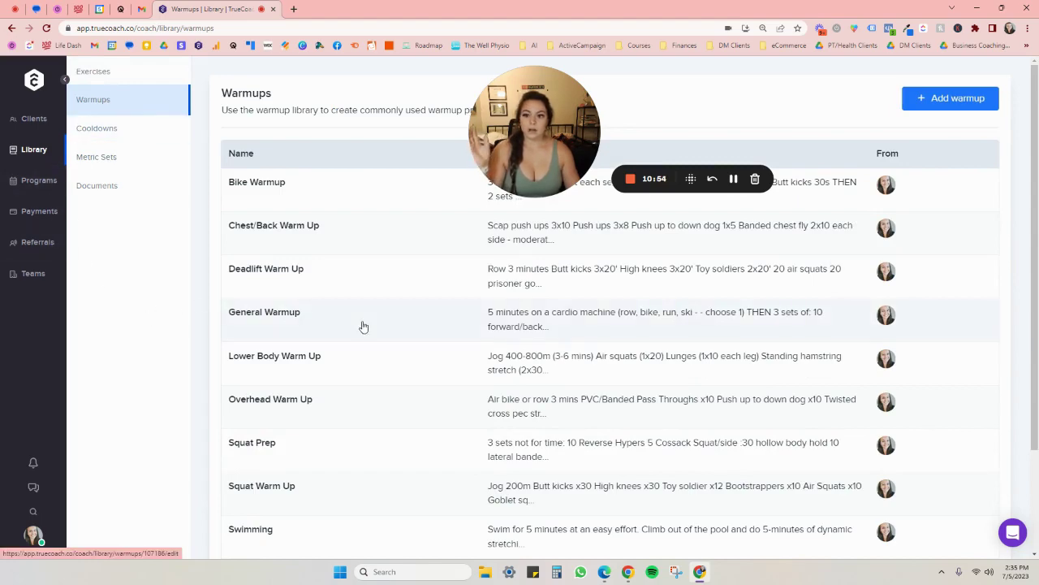
scroll(356, 299, "down", 3)
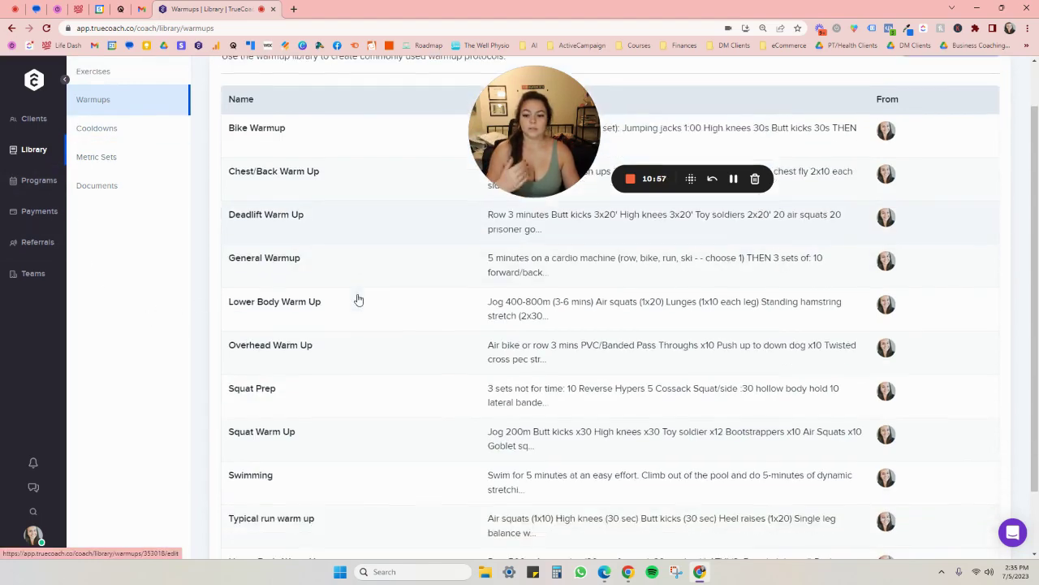
scroll(358, 299, "up", 3)
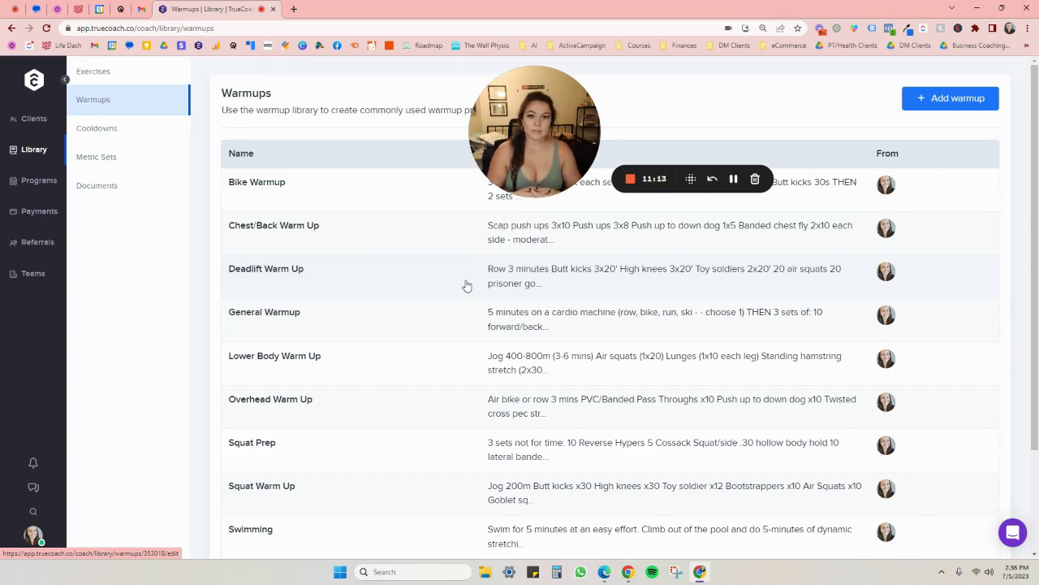
Step: View the library's Cooldowns, Metric Sets and Documents sections in turn
left_click(126, 134)
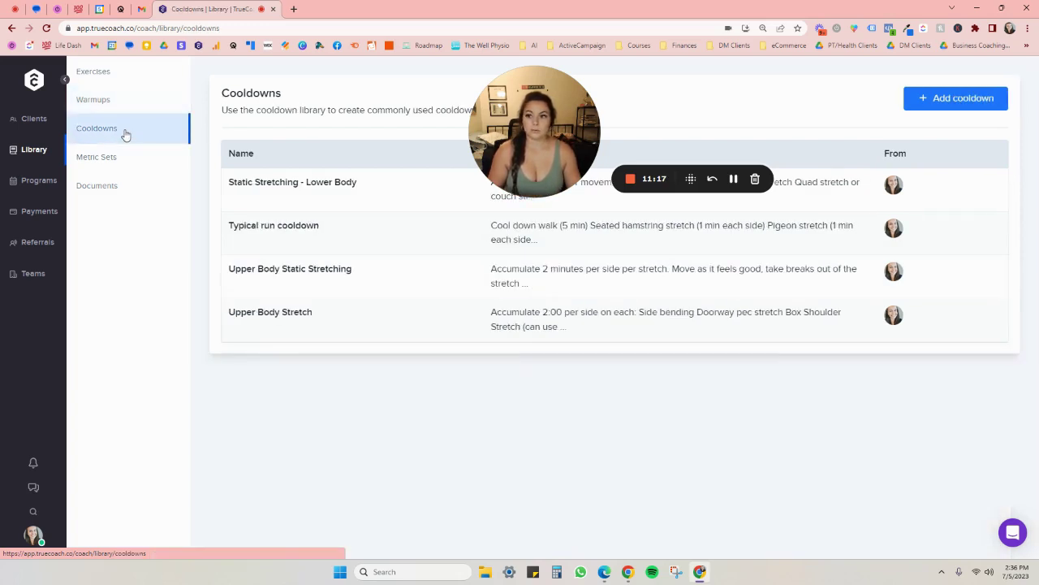
left_click(126, 160)
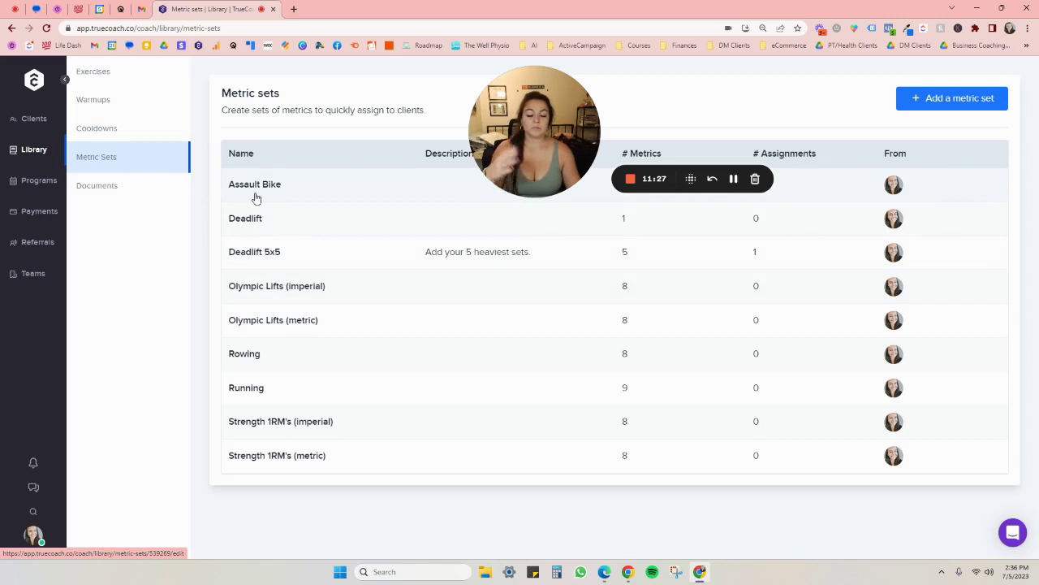
left_click(119, 194)
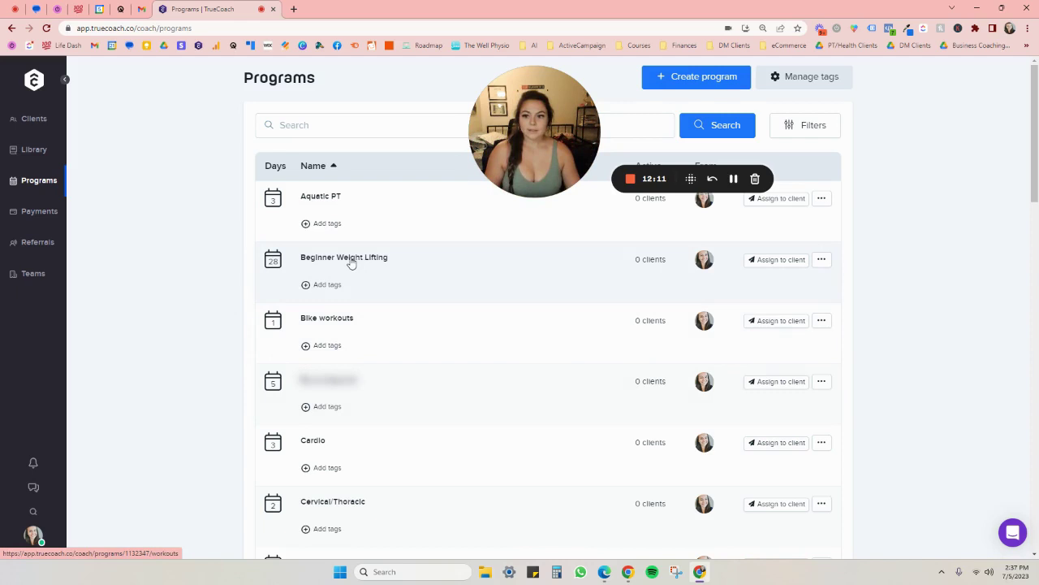
Step: Find the Core - Pelvic Floor program in the programs list and open it to view its weekly workouts
scroll(154, 398, "down", 3)
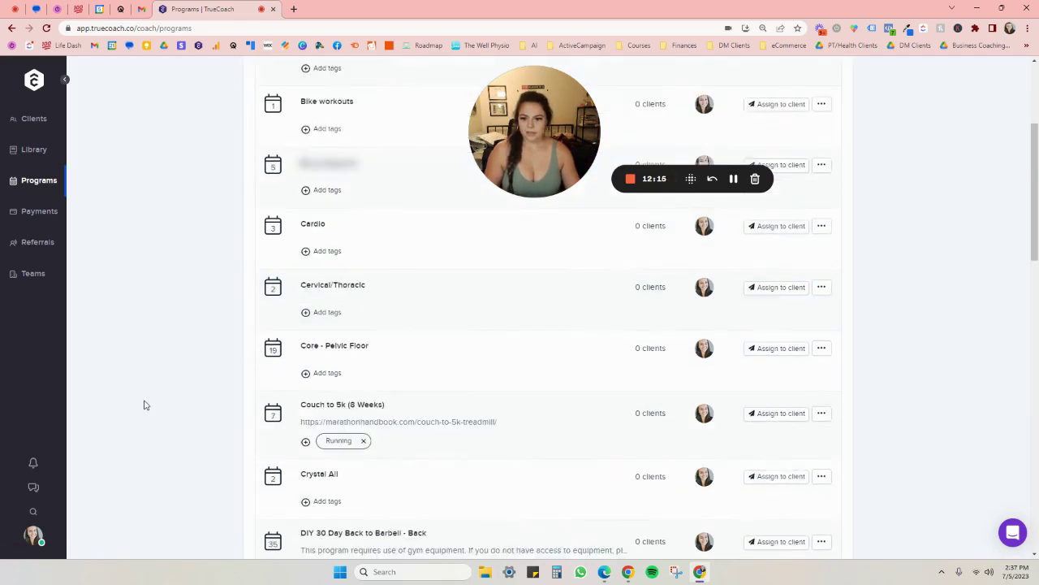
left_click(330, 349)
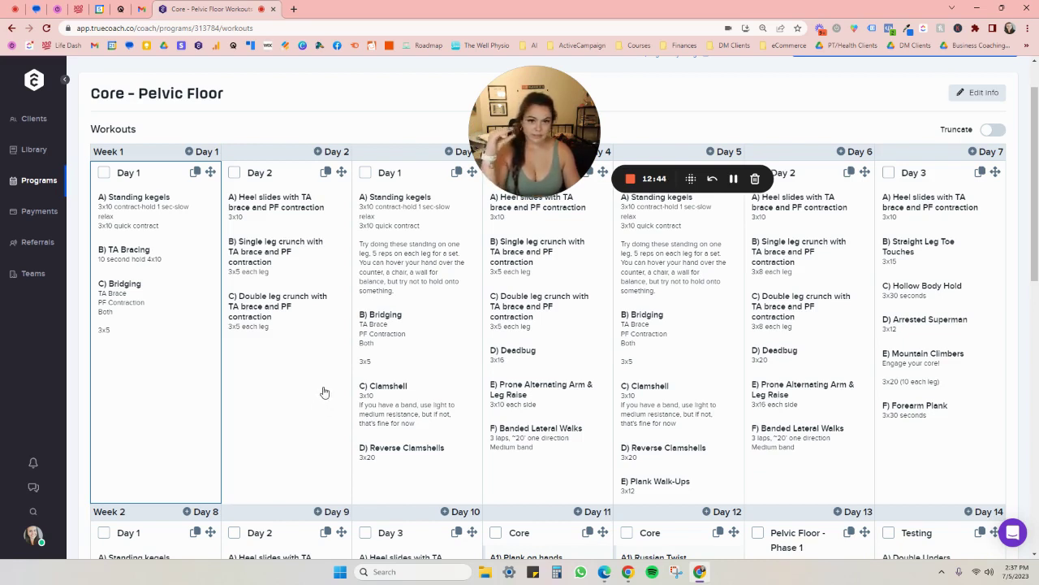
scroll(327, 388, "down", 1)
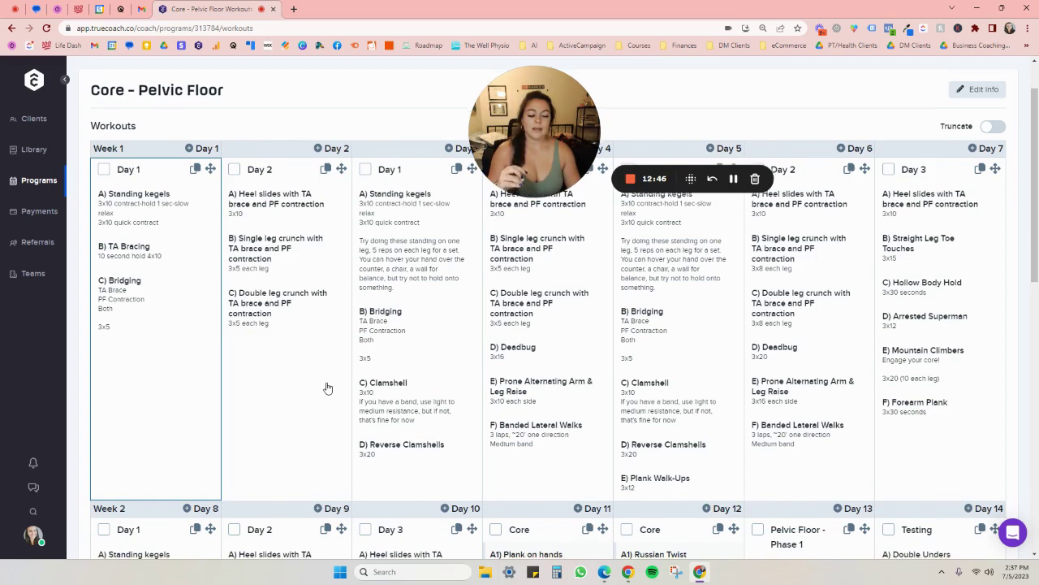
Step: Look through the Core - Pelvic Floor program's scheduled workouts from week 1 to week 3
scroll(327, 388, "down", 2)
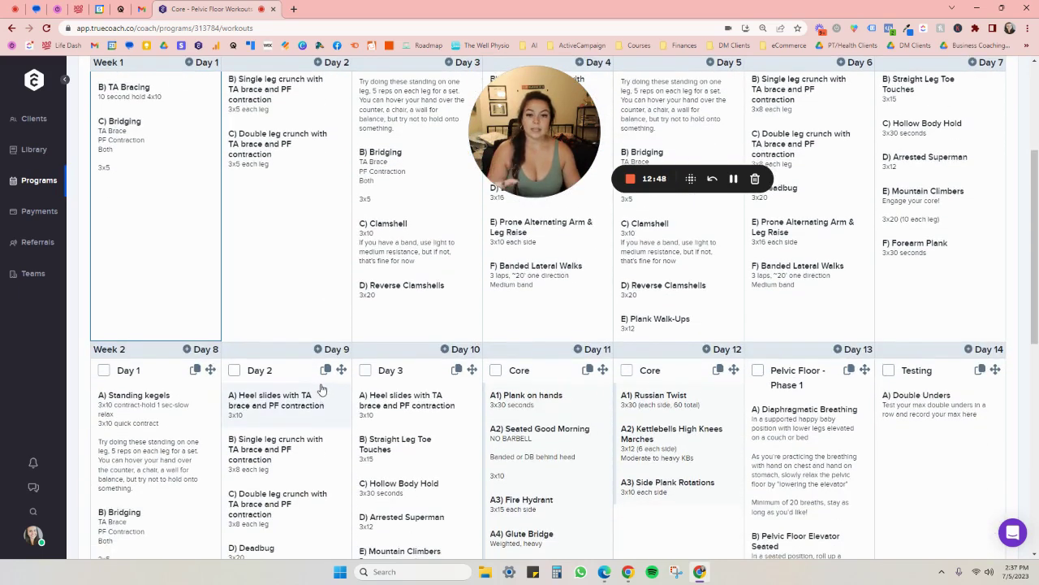
scroll(313, 383, "down", 2)
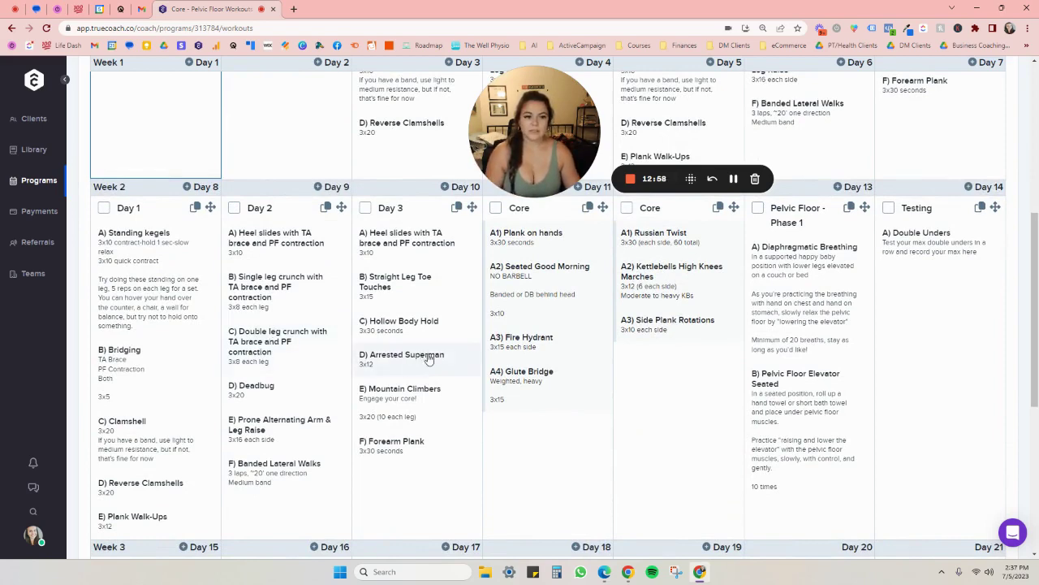
scroll(429, 358, "down", 4)
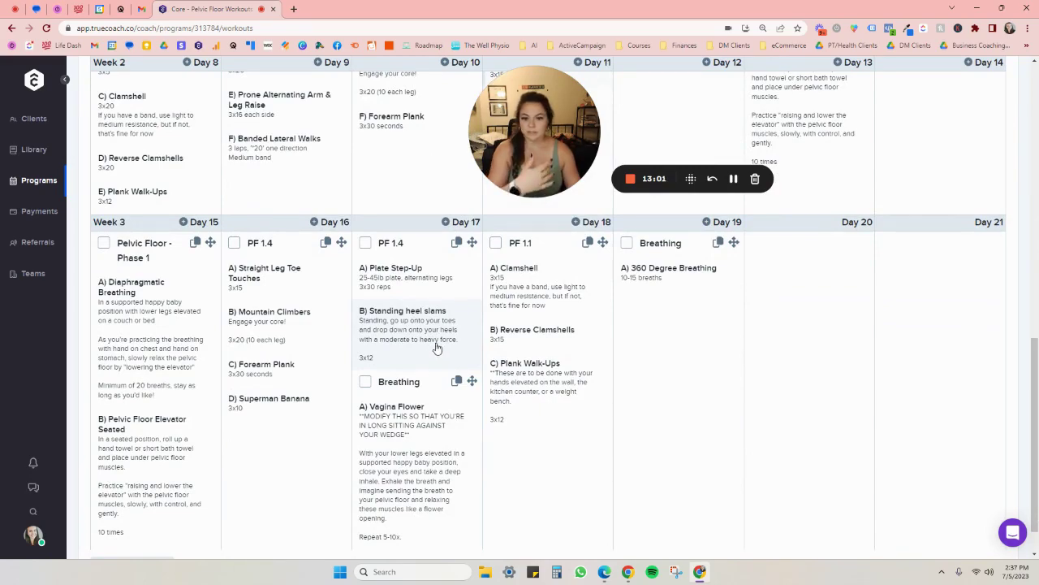
scroll(441, 341, "up", 4)
Step: Return to the programs list, find the DIY 30 Day Back to Barbell - Shoulder program and open it
key("alt+Left")
scroll(460, 407, "down", 2)
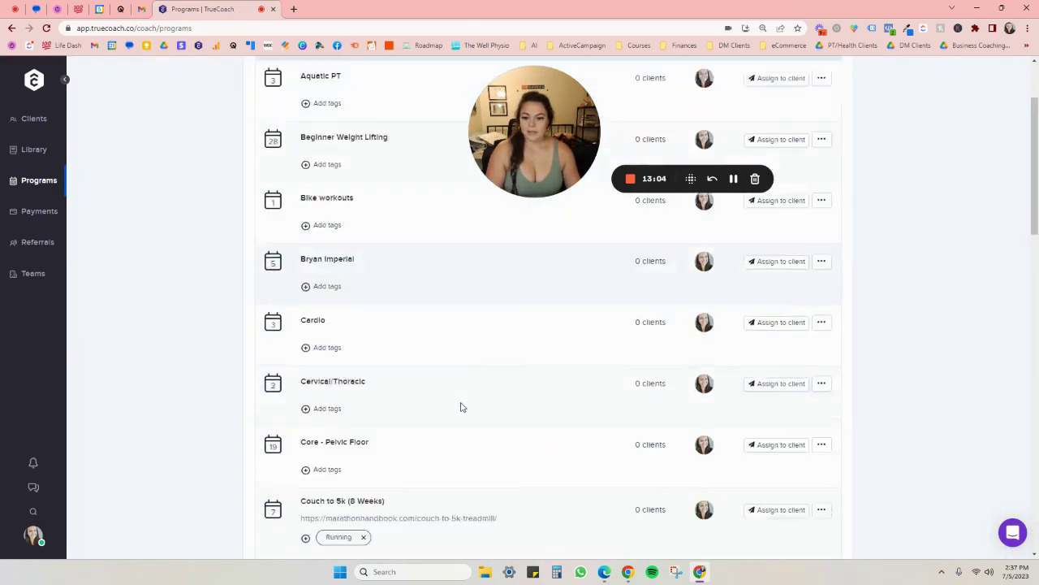
scroll(460, 407, "down", 4)
scroll(462, 403, "down", 1)
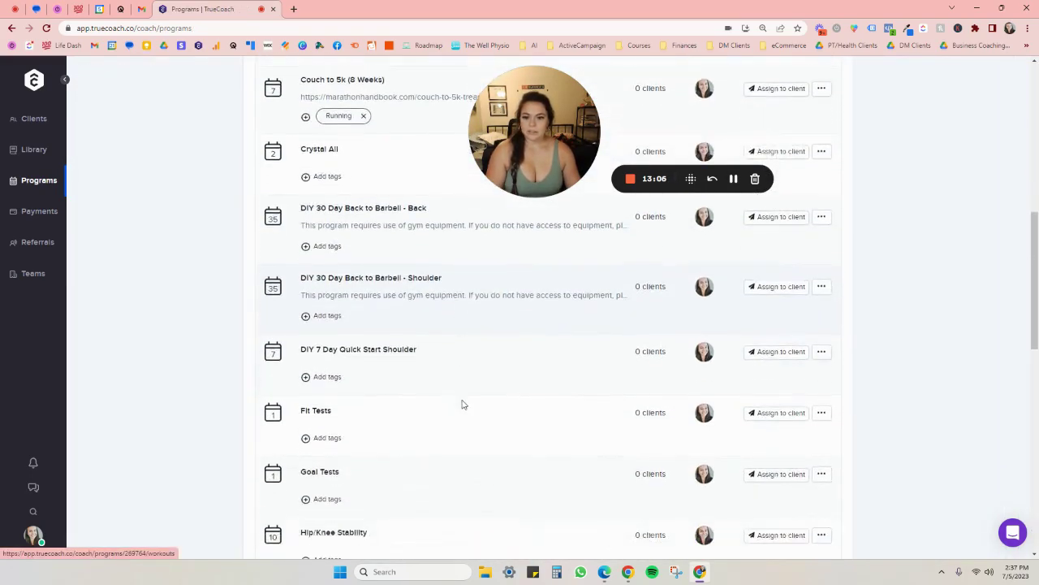
left_click(400, 279)
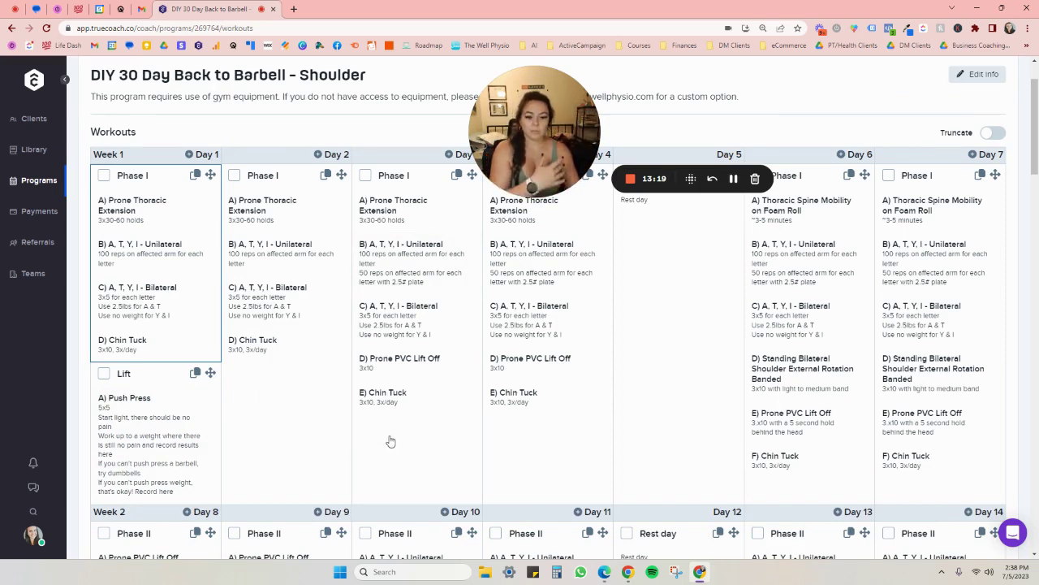
Step: View the options for assigning the DIY 30 Day Back to Barbell - Shoulder program to clients, and close them without assigning
scroll(512, 464, "up", 2)
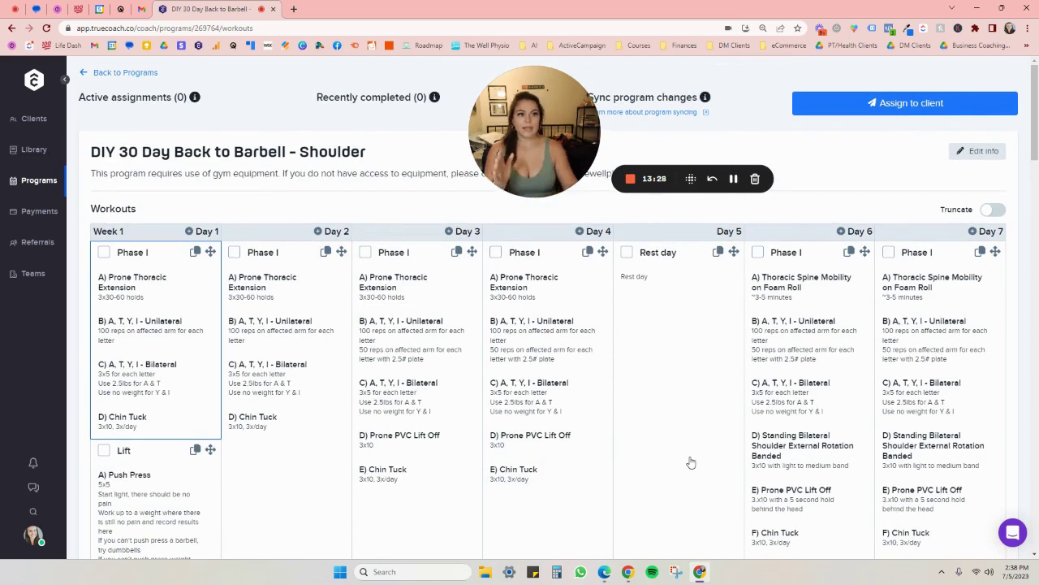
left_click(915, 104)
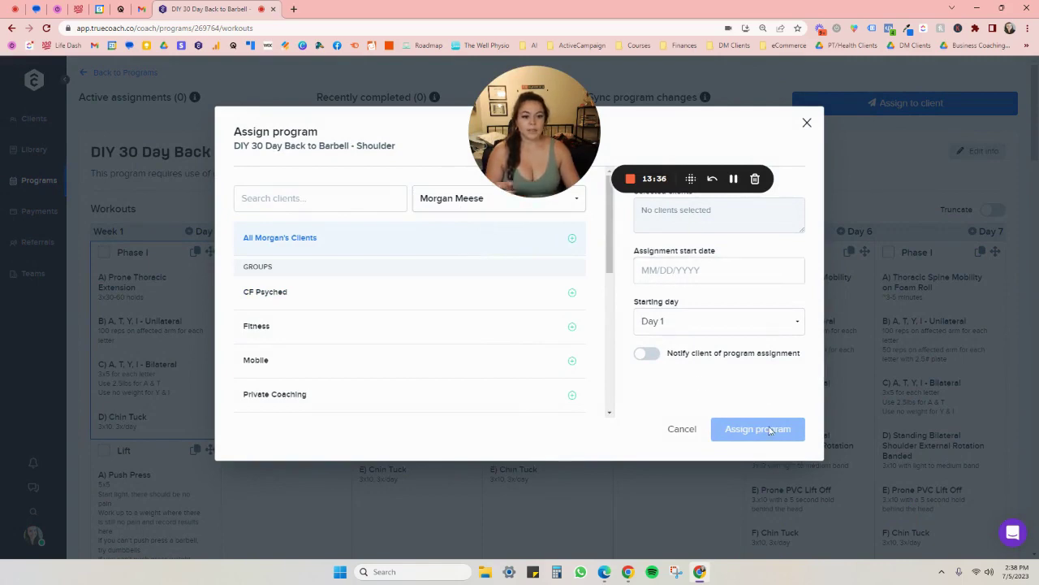
left_click(807, 122)
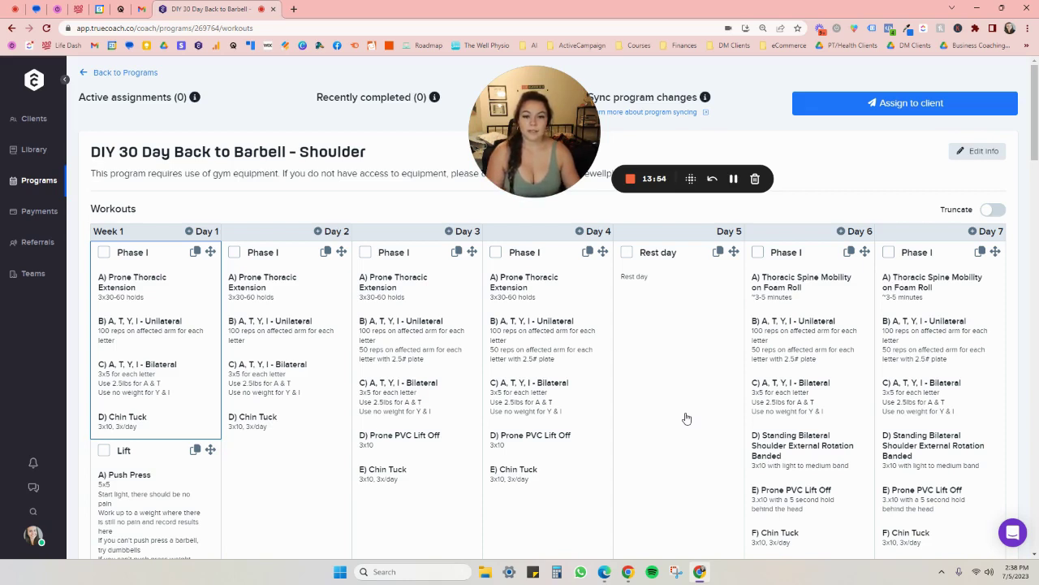
Step: Go back to the programs list and look through the saved programs down to the end of its first page
left_click(114, 73)
scroll(431, 390, "down", 15)
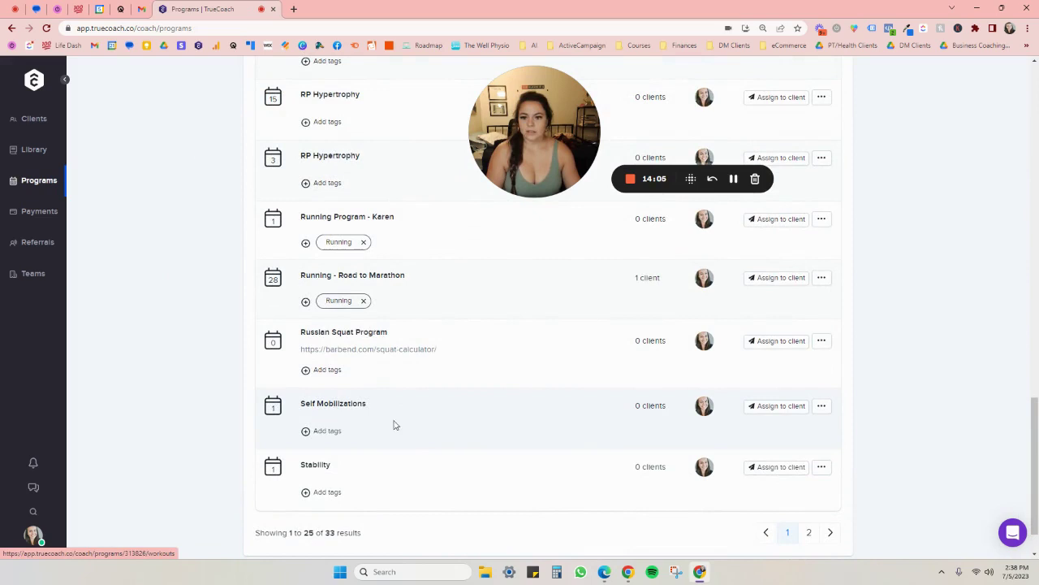
scroll(406, 425, "up", 2)
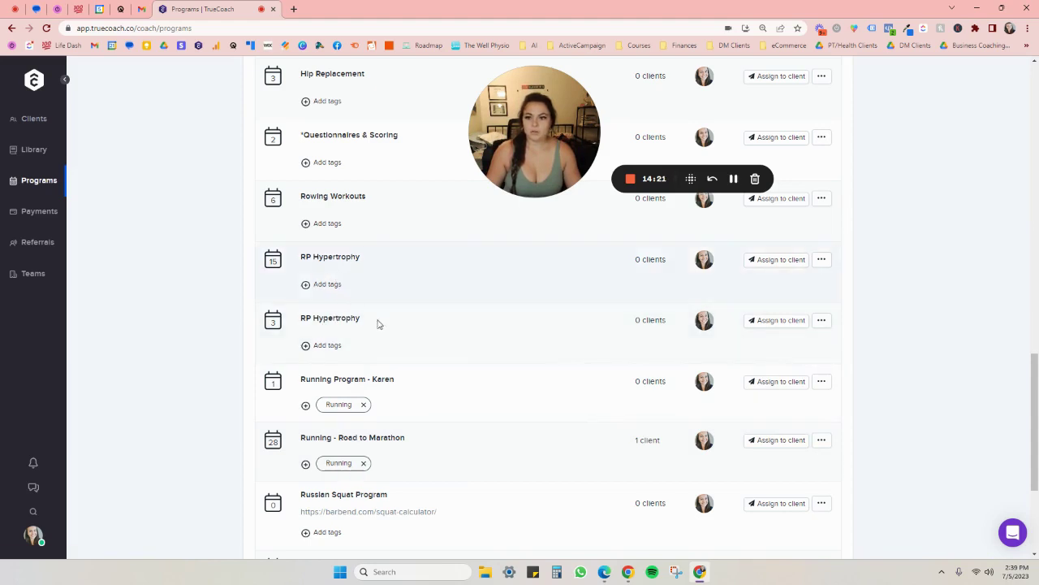
scroll(531, 470, "up", 3)
left_click(376, 408)
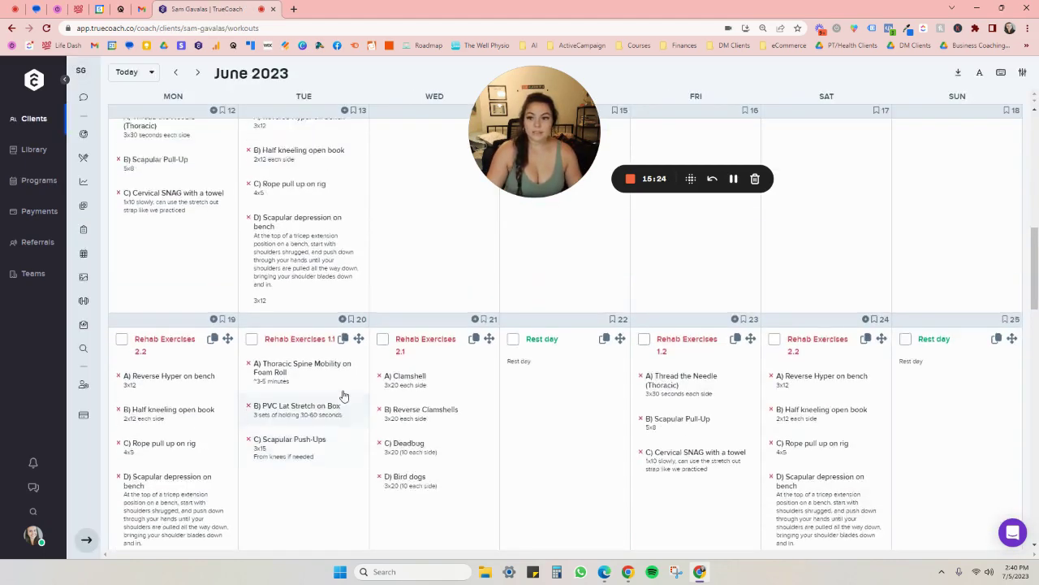
Step: Look through the rehab workouts, rest days and PT appointments in the client's June 2023 calendar
scroll(343, 395, "up", 2)
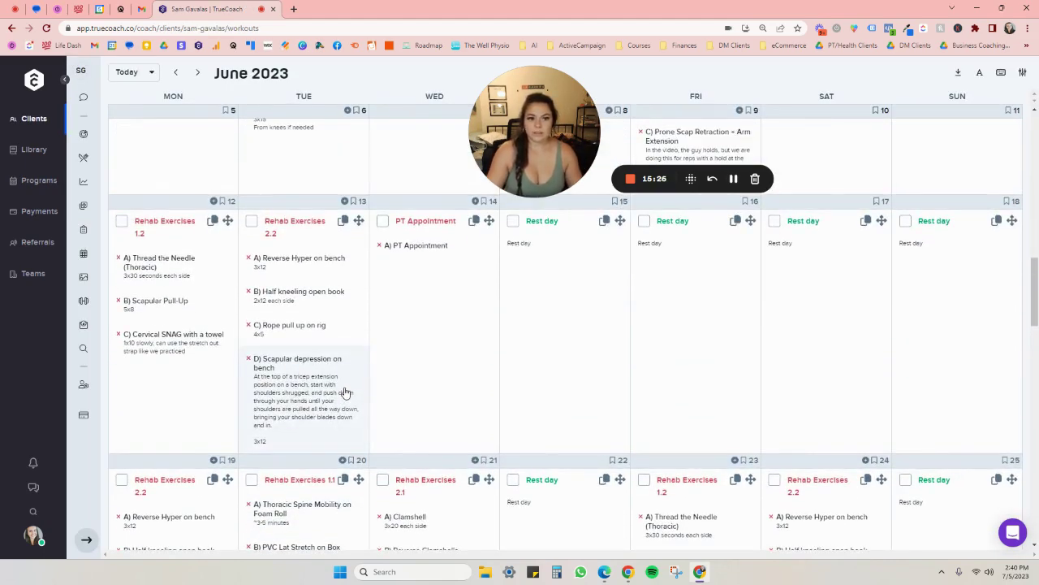
scroll(344, 392, "down", 5)
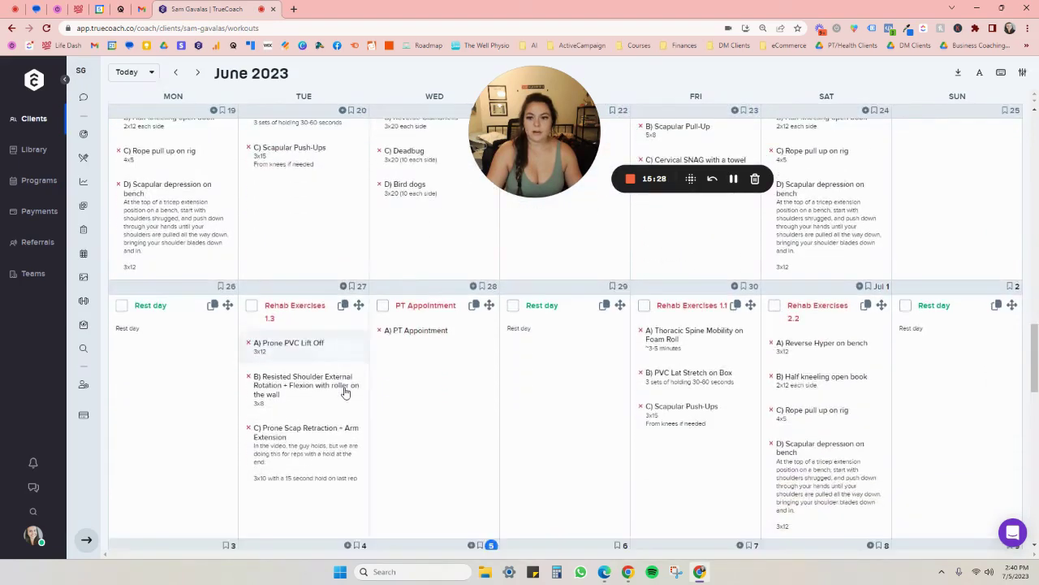
scroll(344, 392, "up", 1)
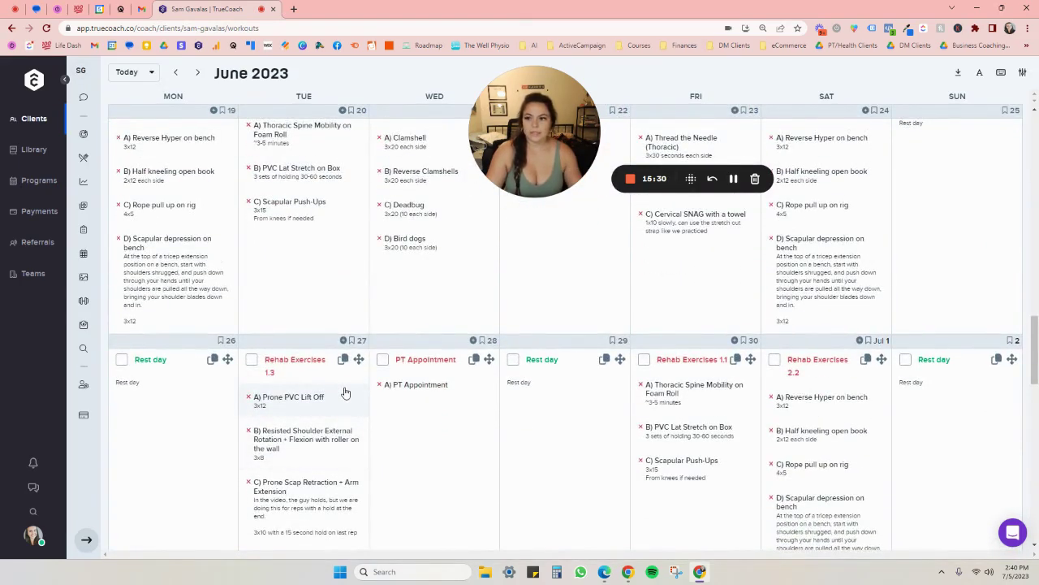
scroll(345, 392, "up", 1)
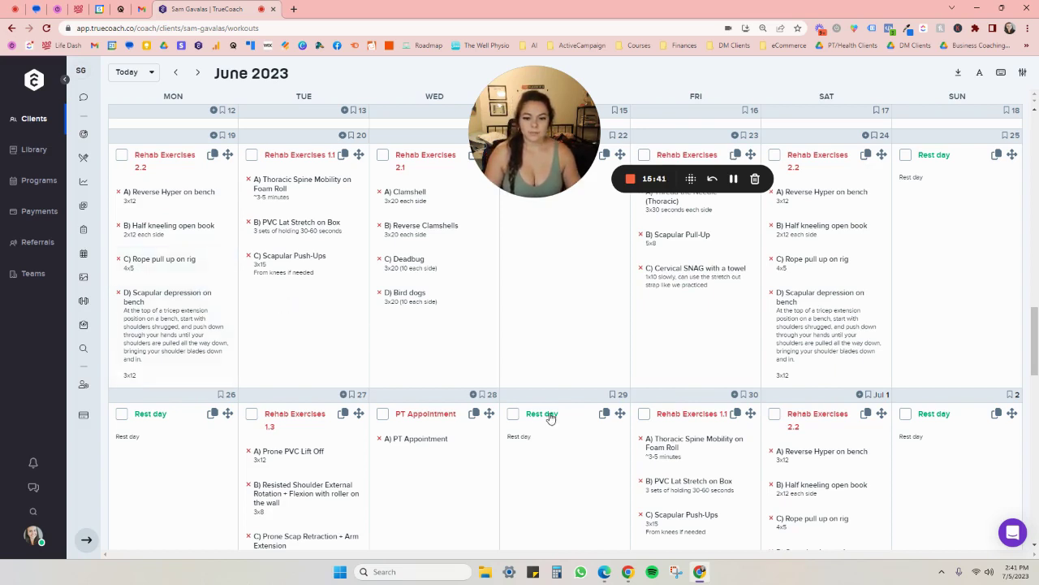
Step: Open the client's June 19 Rehab Exercises 2.2 workout, read the scapular depression instructions and close the workout
left_click(147, 203)
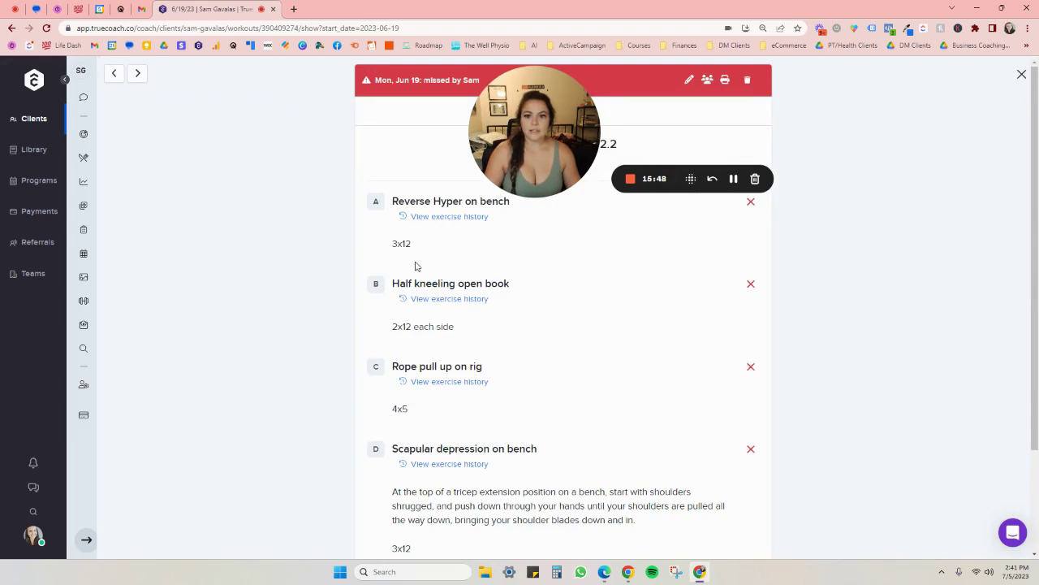
scroll(569, 364, "down", 2)
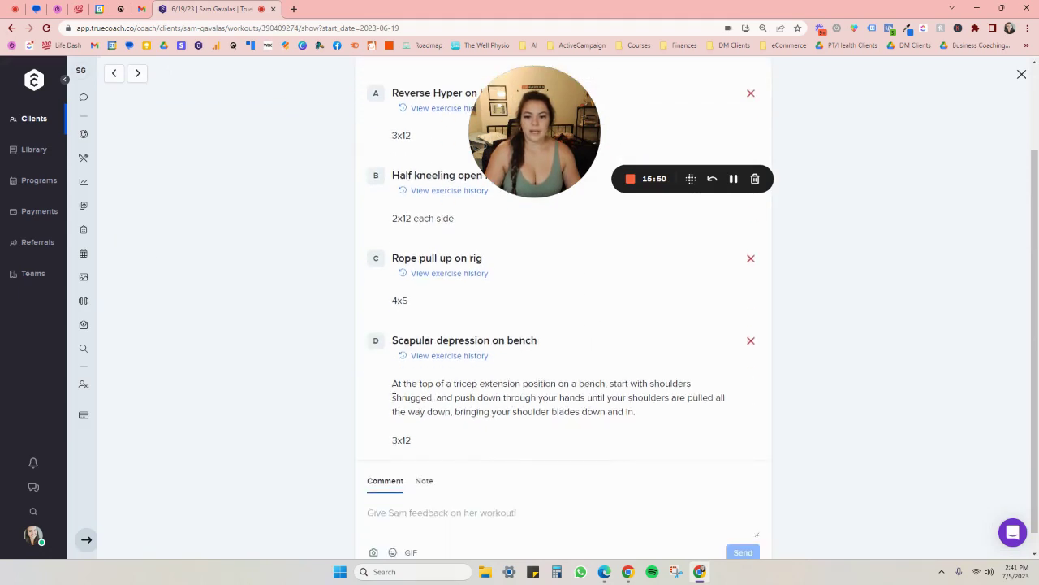
left_click_drag(394, 389, 528, 445)
left_click(635, 412)
scroll(632, 404, "up", 2)
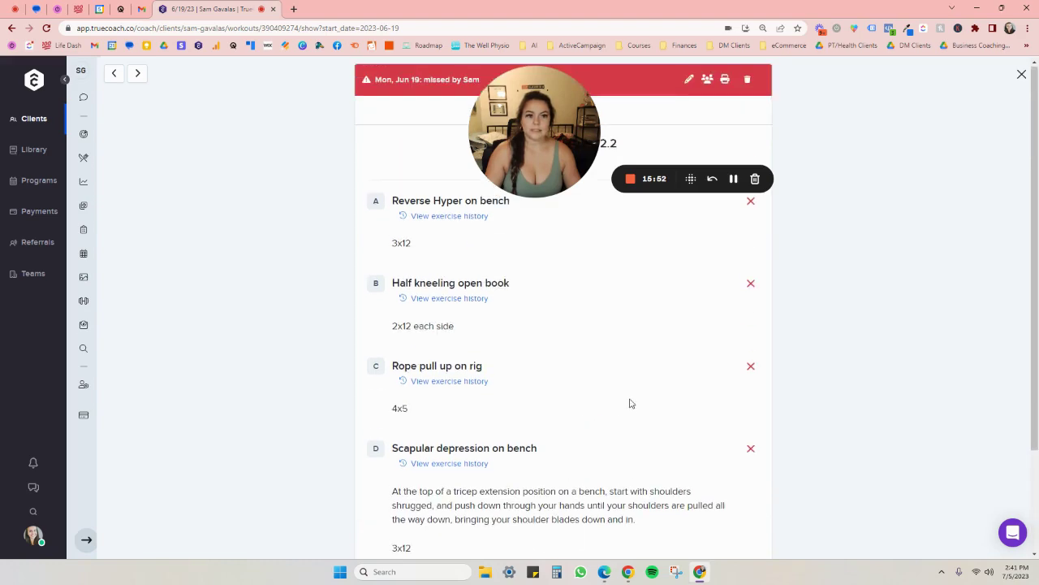
left_click(1022, 74)
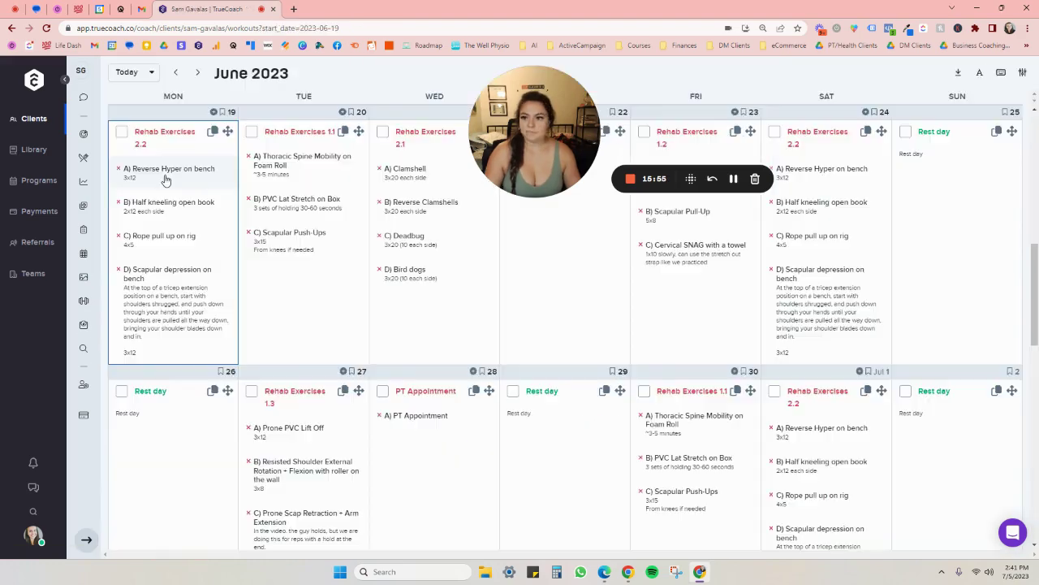
Step: Open the July 5 Rehab Exercises 2.1 workout for editing, preview the Clamshell video and close the workout unchanged
scroll(279, 367, "down", 5)
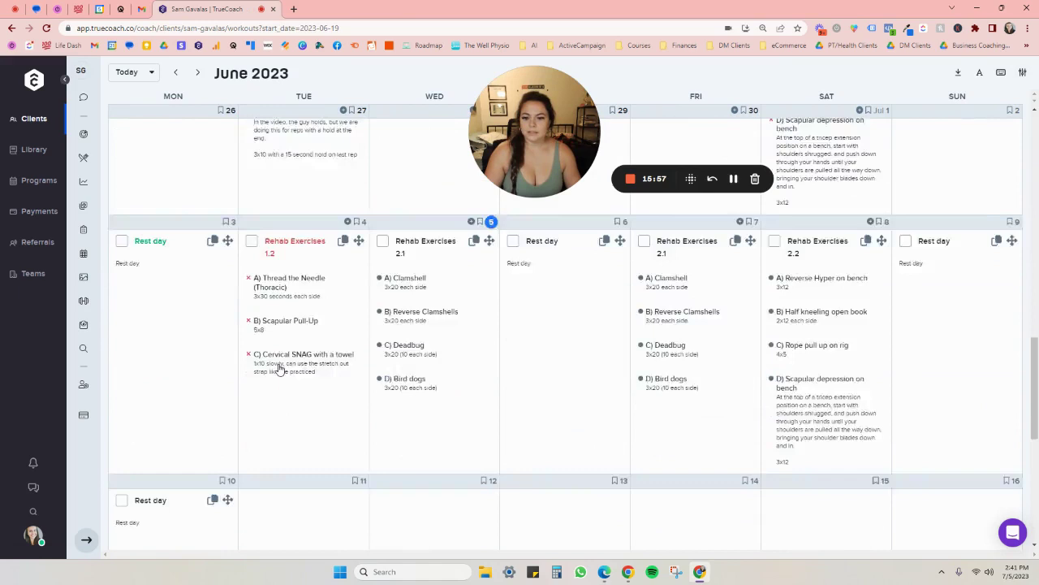
left_click(408, 260)
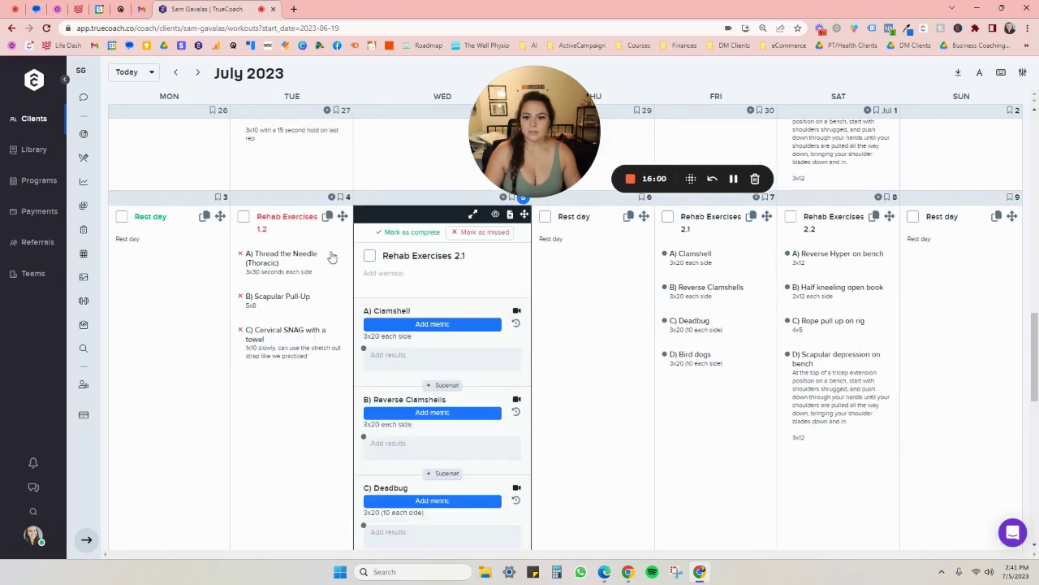
left_click(516, 310)
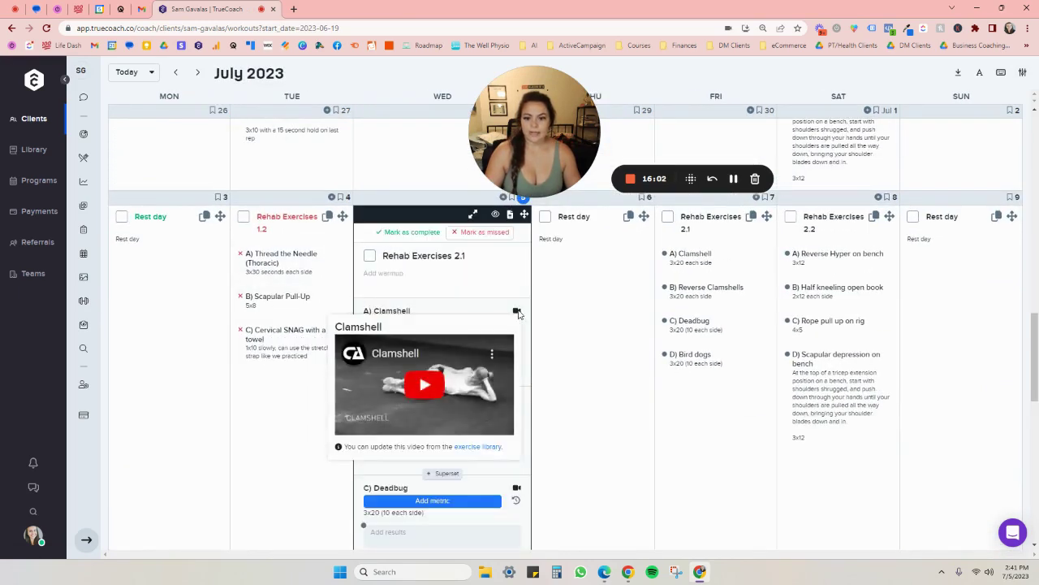
left_click(475, 305)
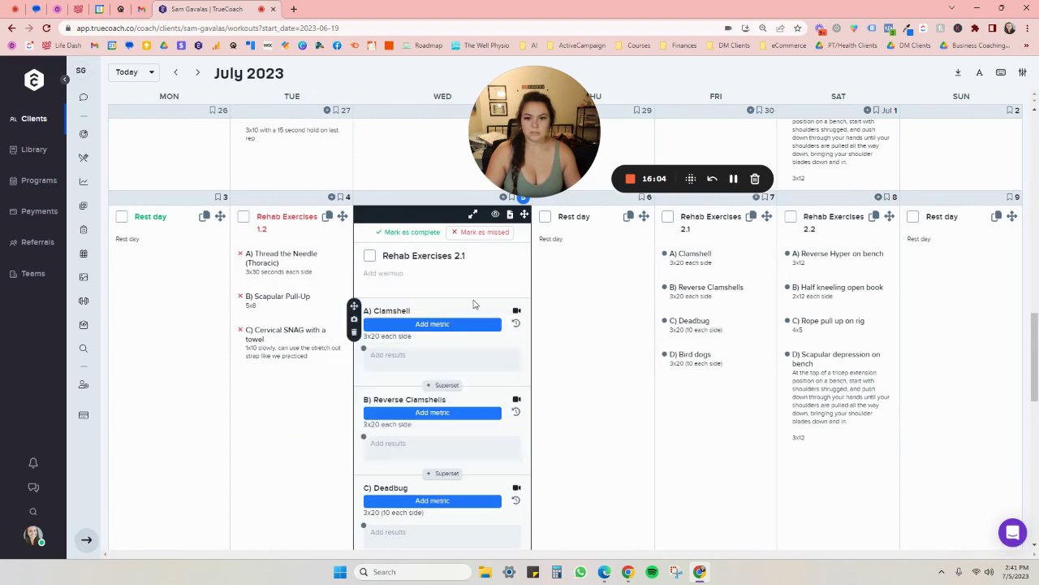
scroll(535, 479, "down", 2)
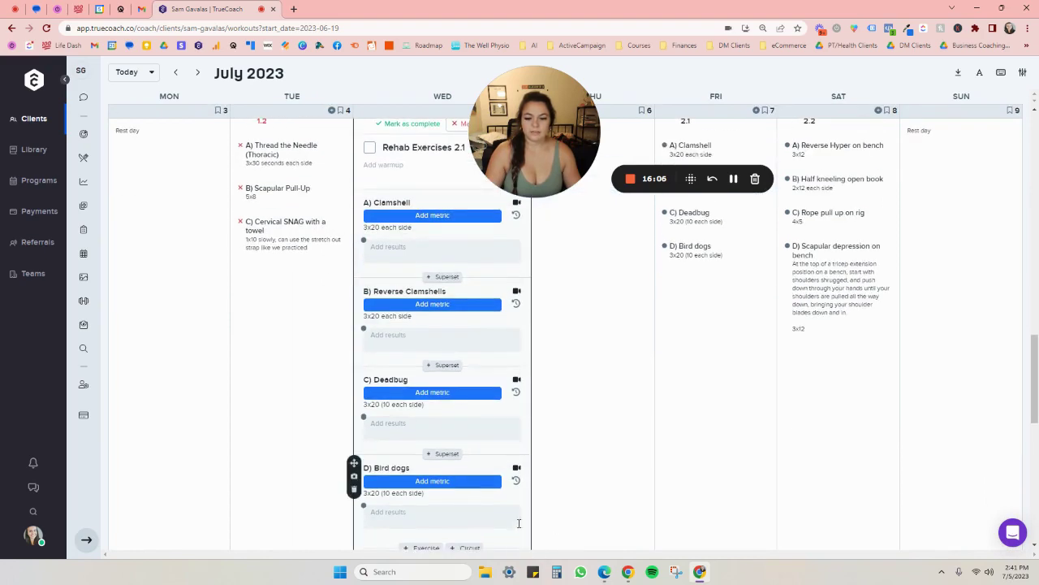
scroll(548, 540, "down", 2)
left_click(400, 443)
Step: Copy the July 5 Rehab Exercises 2.1 workout and paste it onto Tuesday, July 11 in the client's calendar
scroll(554, 417, "up", 2)
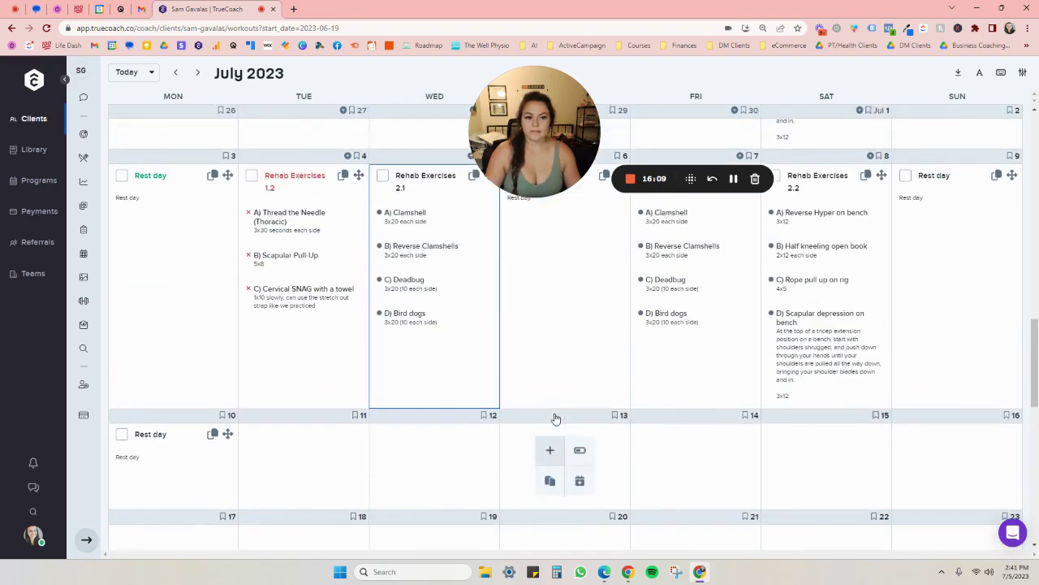
scroll(582, 402, "up", 2)
scroll(582, 402, "down", 3)
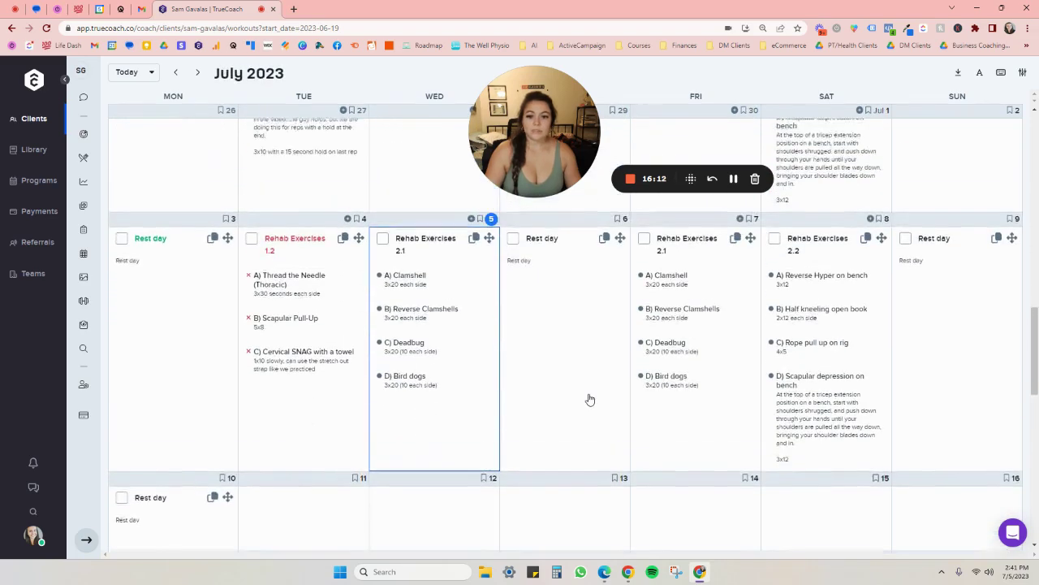
left_click(474, 239)
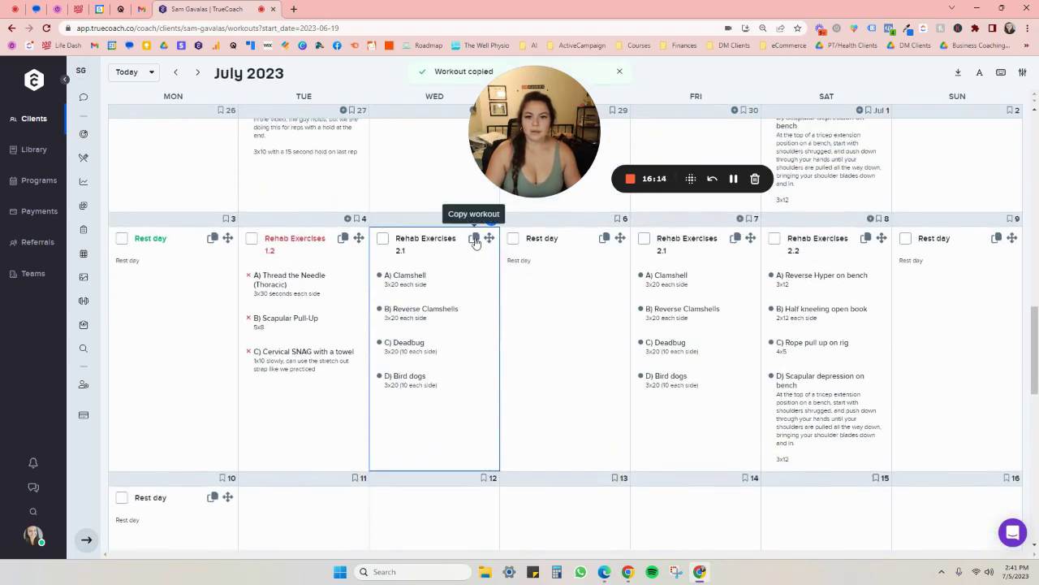
scroll(533, 425, "down", 5)
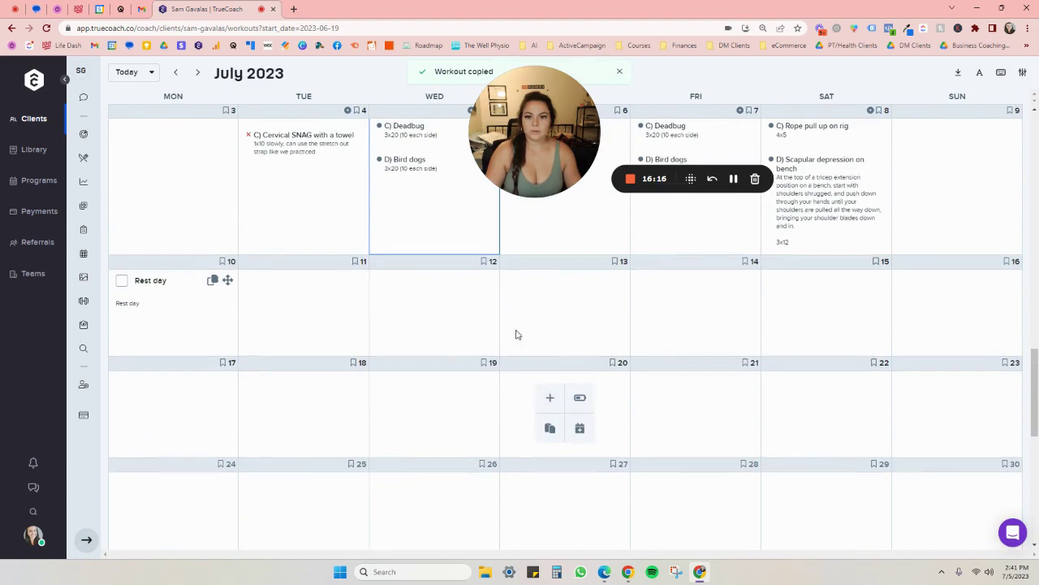
left_click(290, 329)
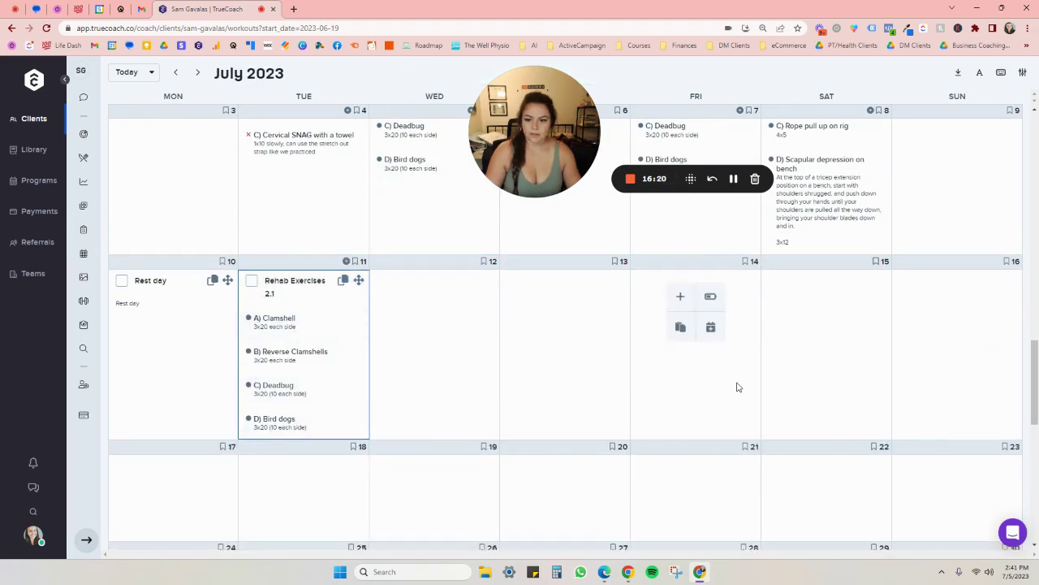
Step: View the client's Goals section and their Nutrition section beside the workout calendar
scroll(735, 387, "up", 2)
scroll(698, 388, "up", 1)
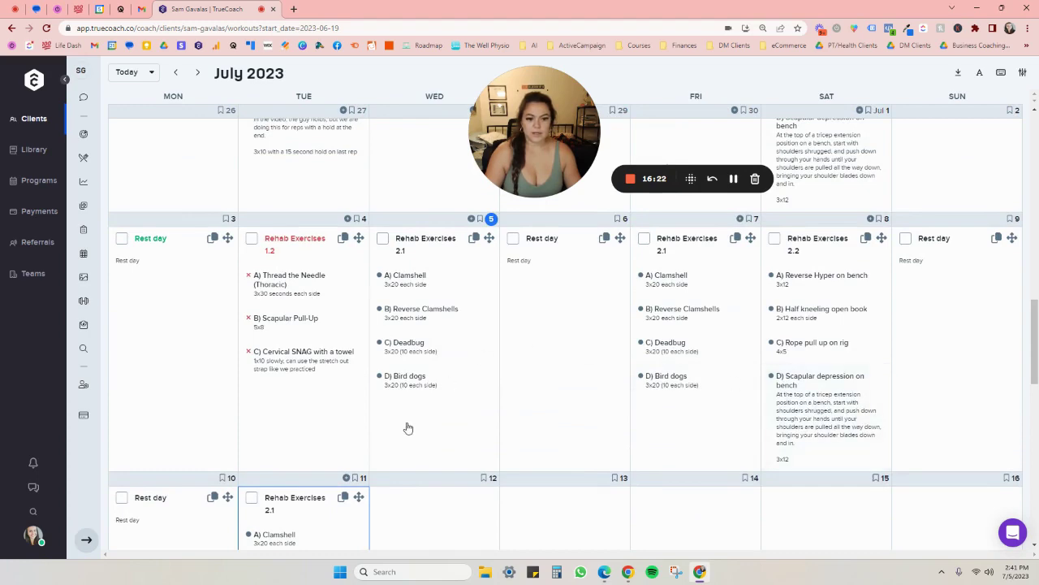
scroll(416, 420, "up", 5)
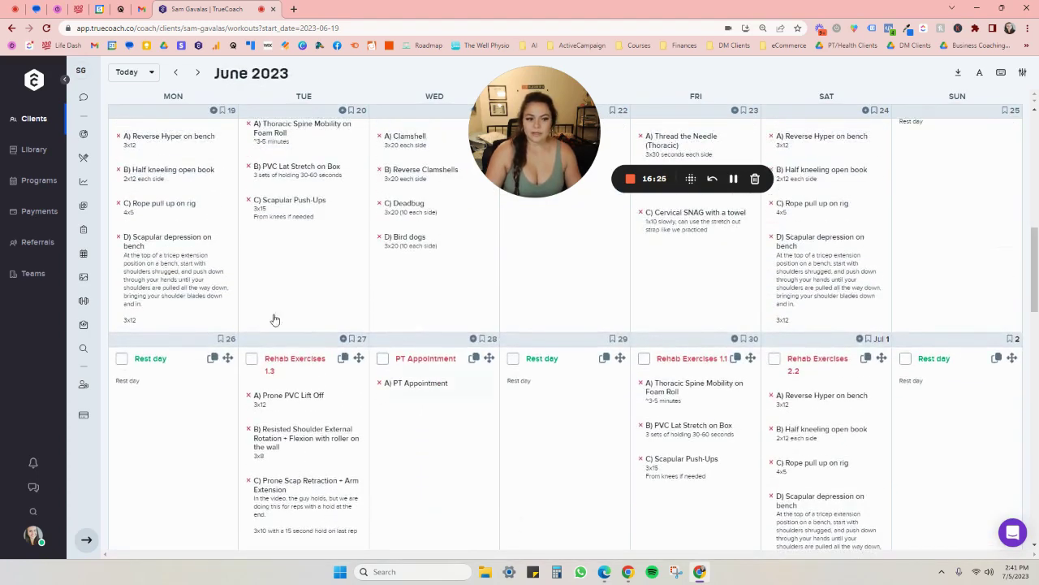
left_click(83, 133)
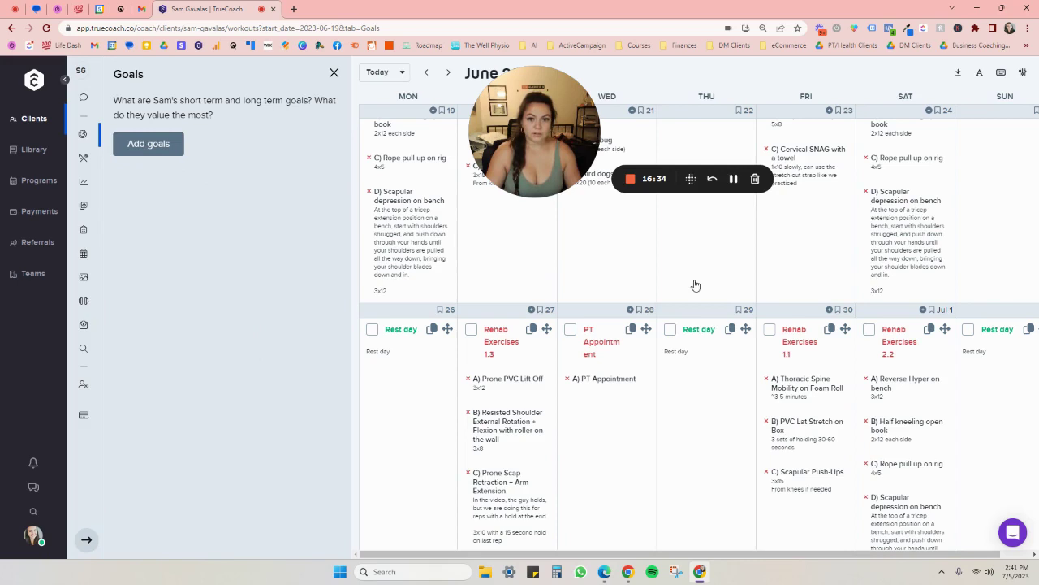
scroll(796, 315, "down", 1)
scroll(796, 315, "down", 1)
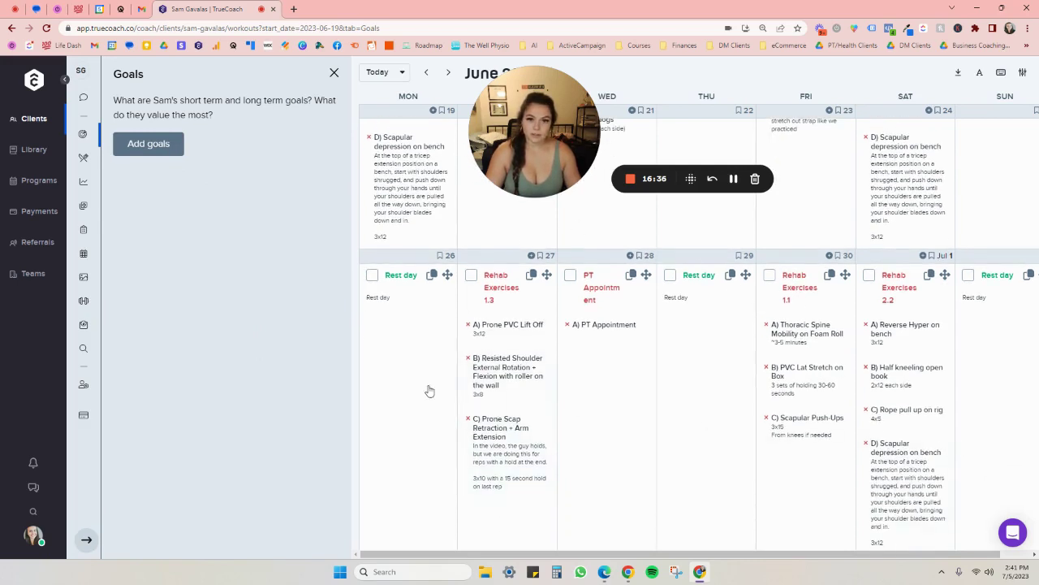
left_click(82, 157)
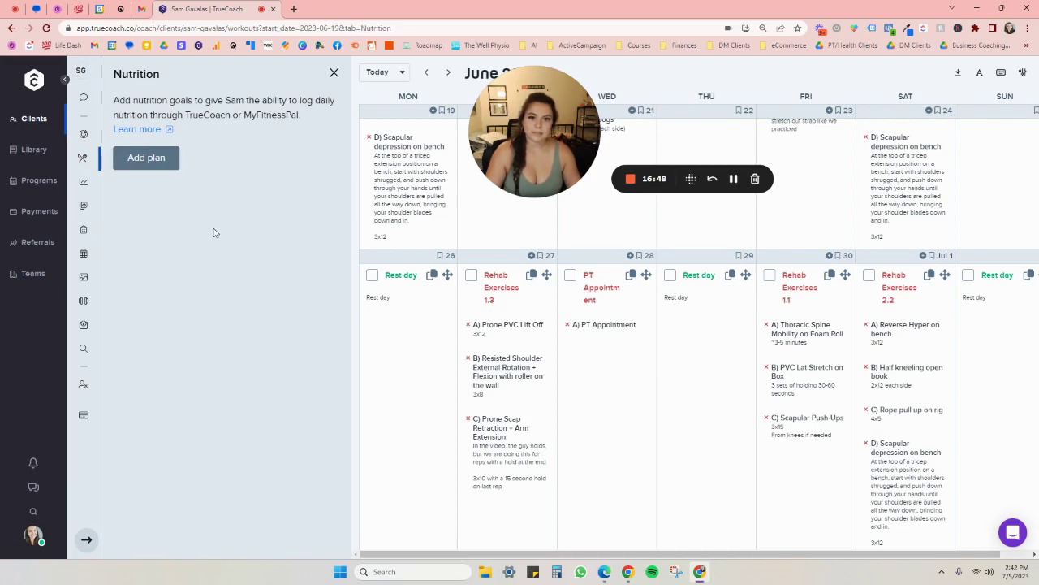
Step: View the client's Metrics, Limitations and Notes sections beside the workout calendar
left_click(81, 186)
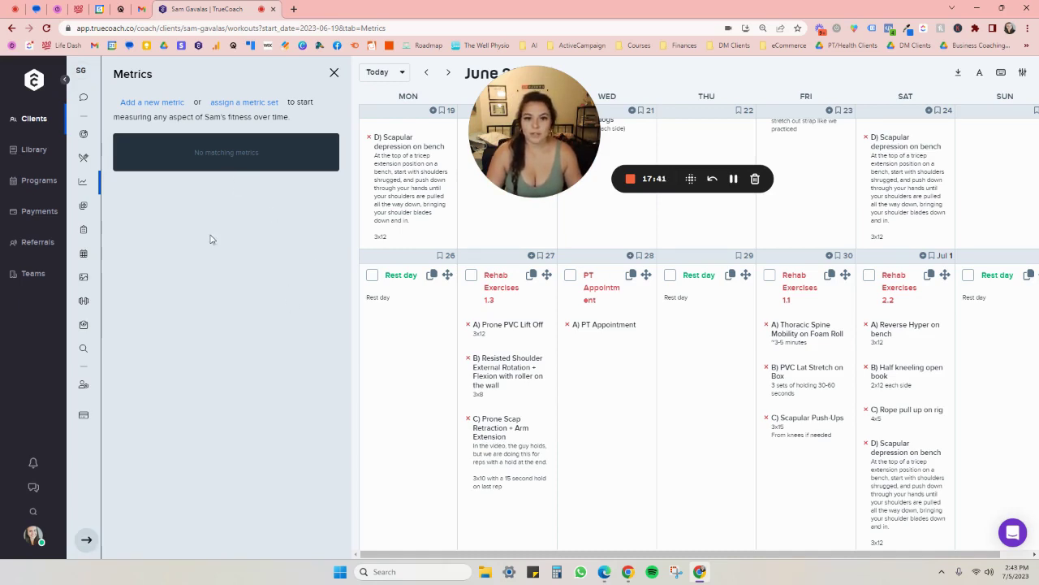
left_click(82, 208)
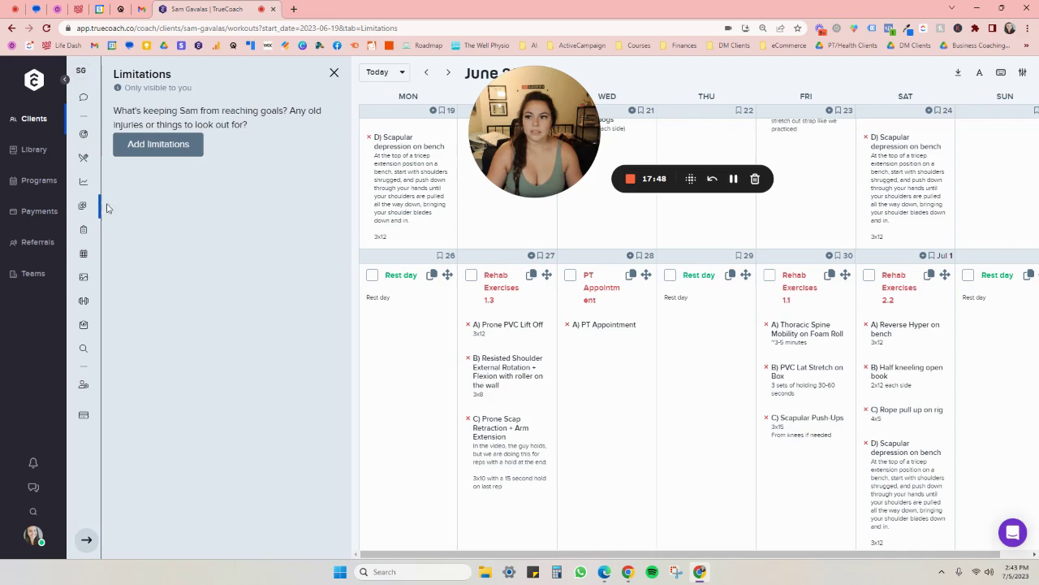
left_click(83, 234)
Step: Open a new plan form in the client's Planning section, inspect its name and weekday tag fields, and cancel it
left_click(90, 254)
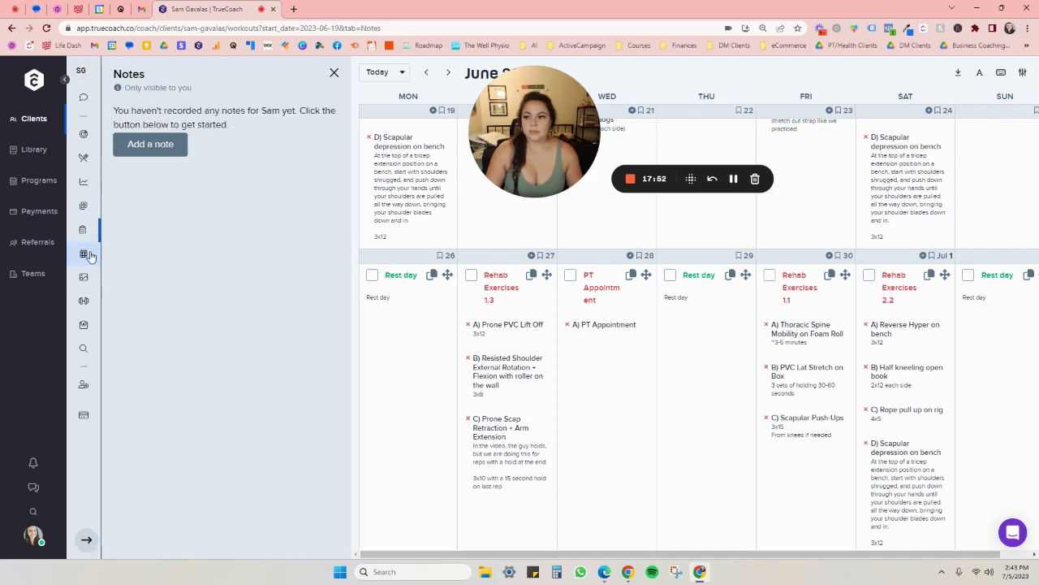
left_click(172, 162)
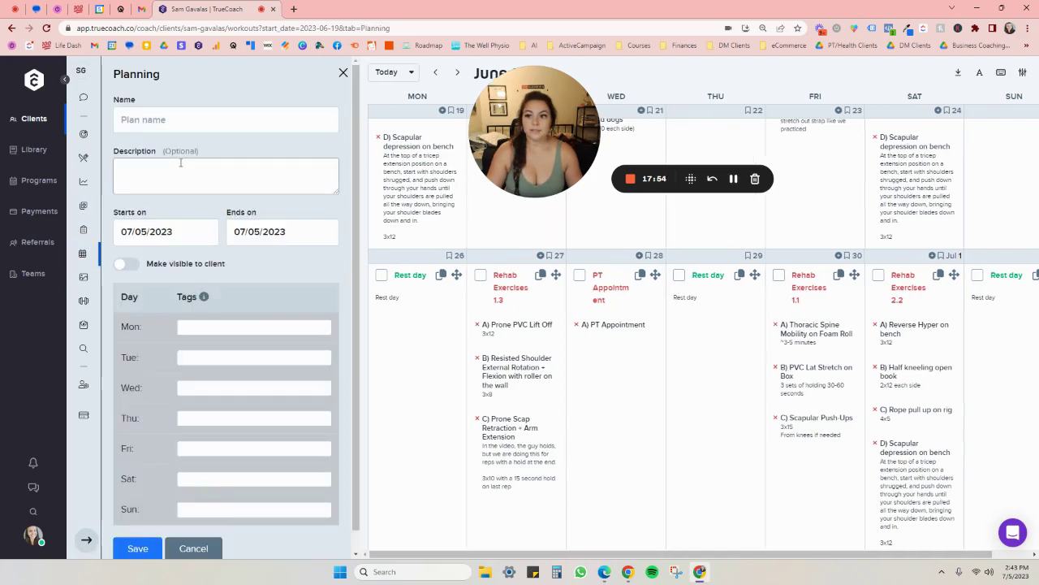
left_click(116, 117)
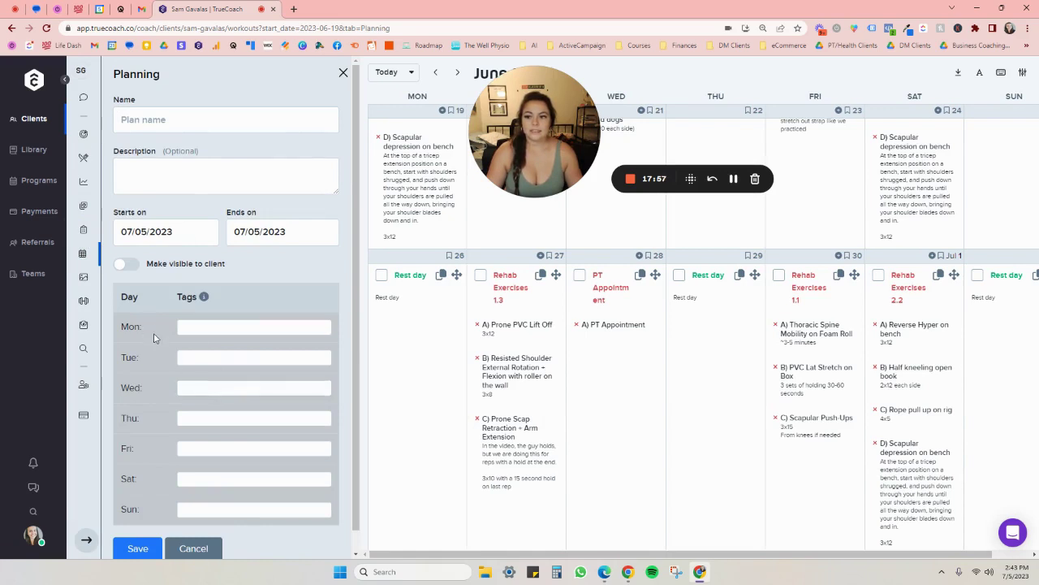
left_click(211, 328)
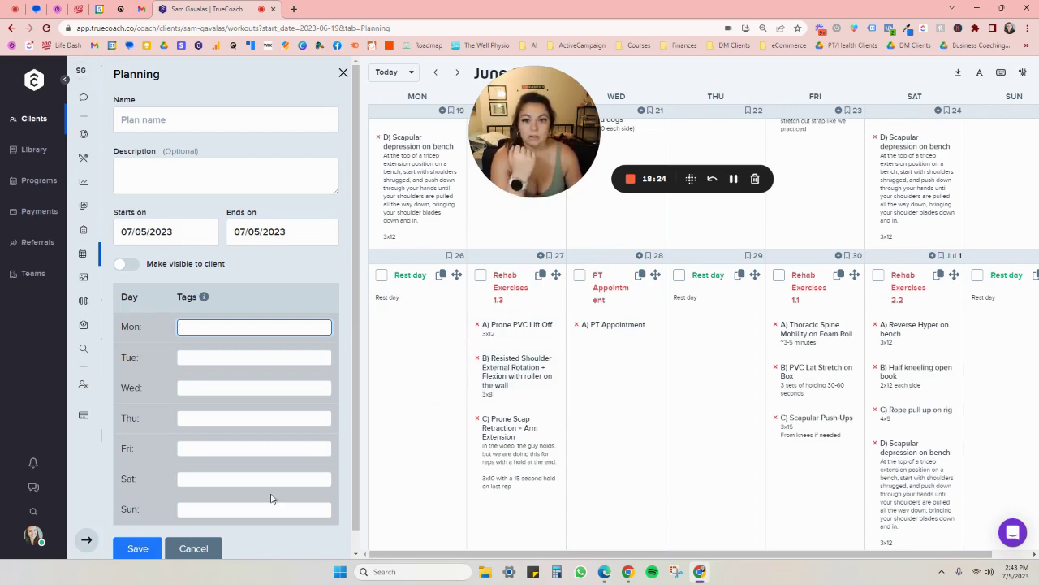
left_click(193, 548)
Step: Inspect the client's Equipment section and its entry form without adding anything, and view the Weight and Search sections
left_click(82, 303)
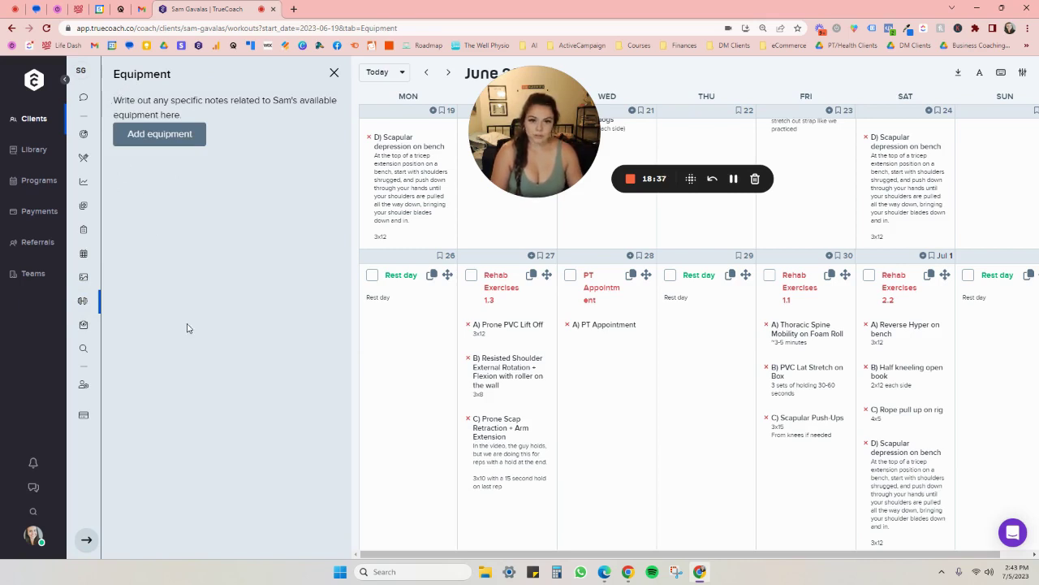
left_click(141, 141)
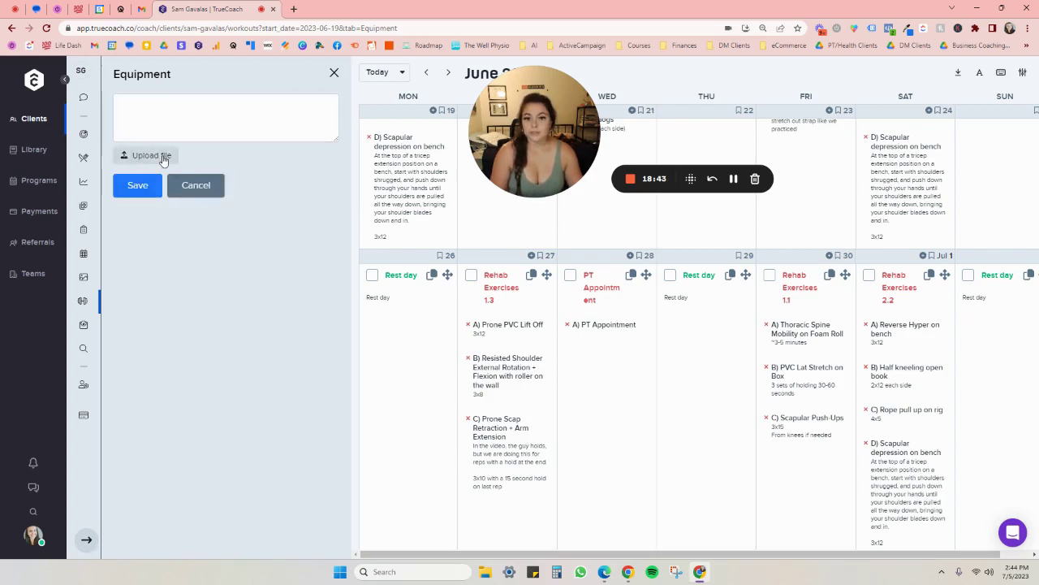
left_click(183, 183)
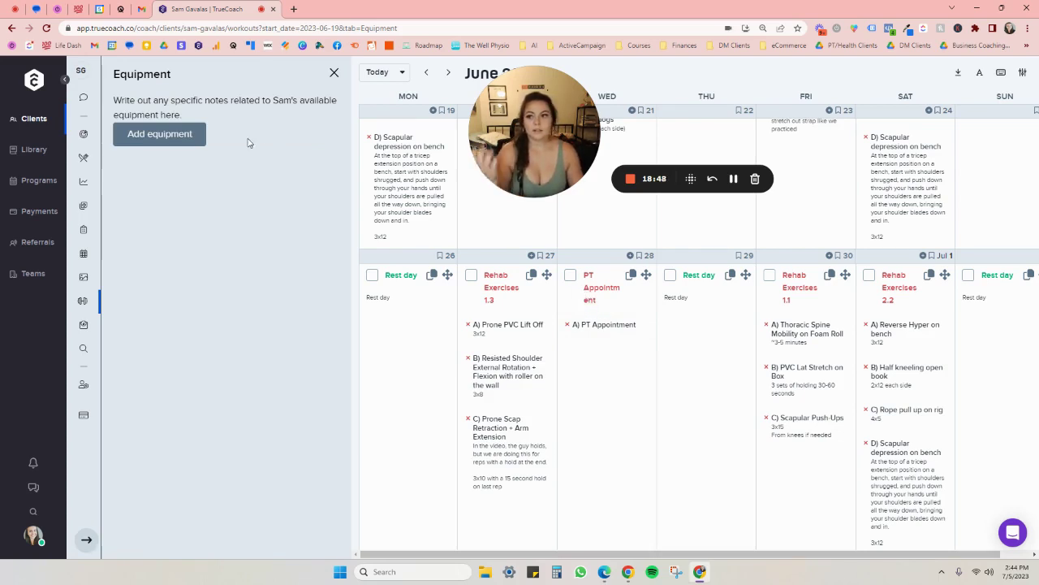
left_click(82, 324)
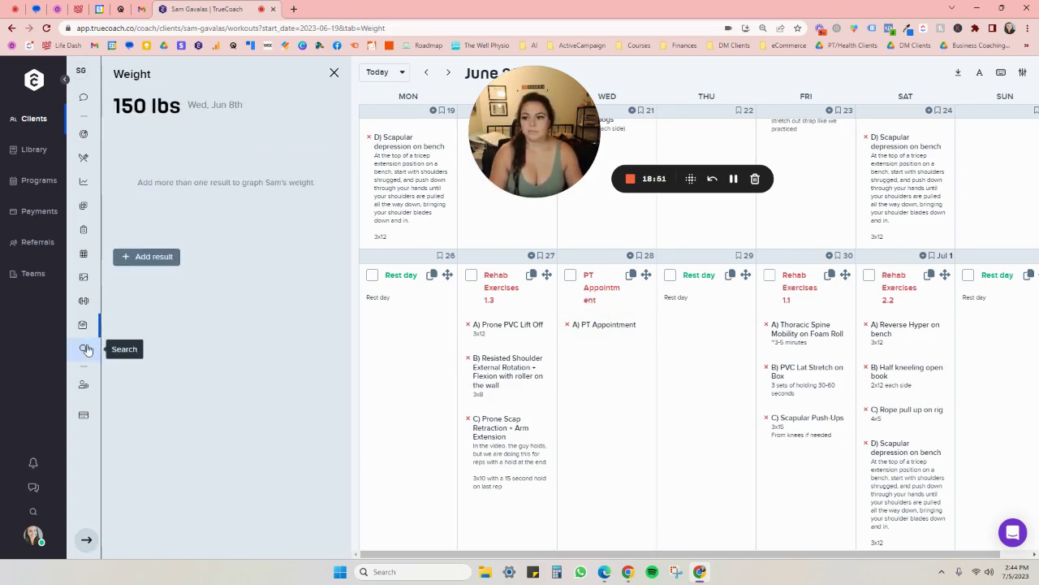
left_click(82, 348)
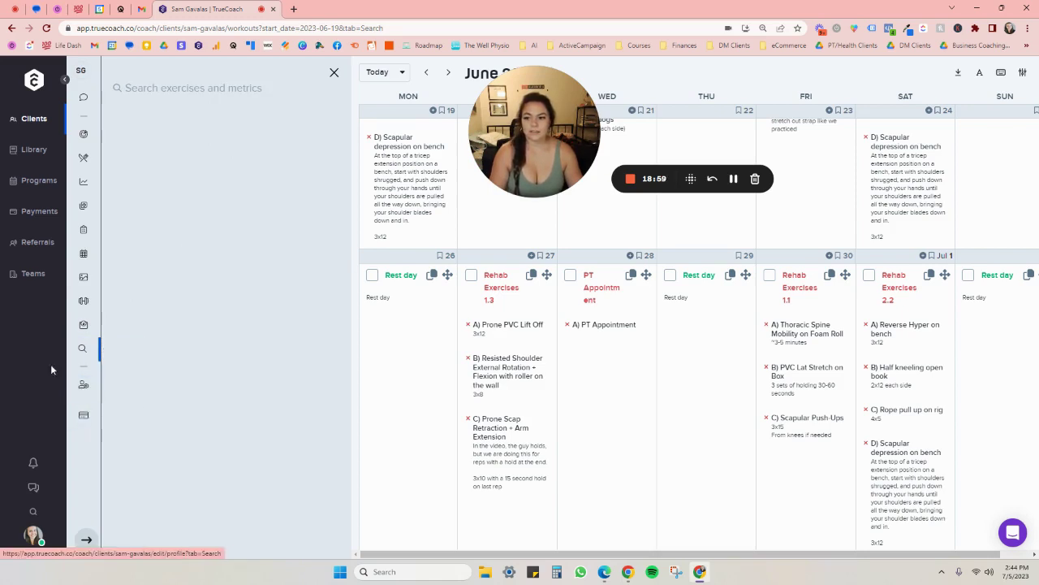
Step: View the Payments dashboard with its setup steps and the Products list
left_click(39, 211)
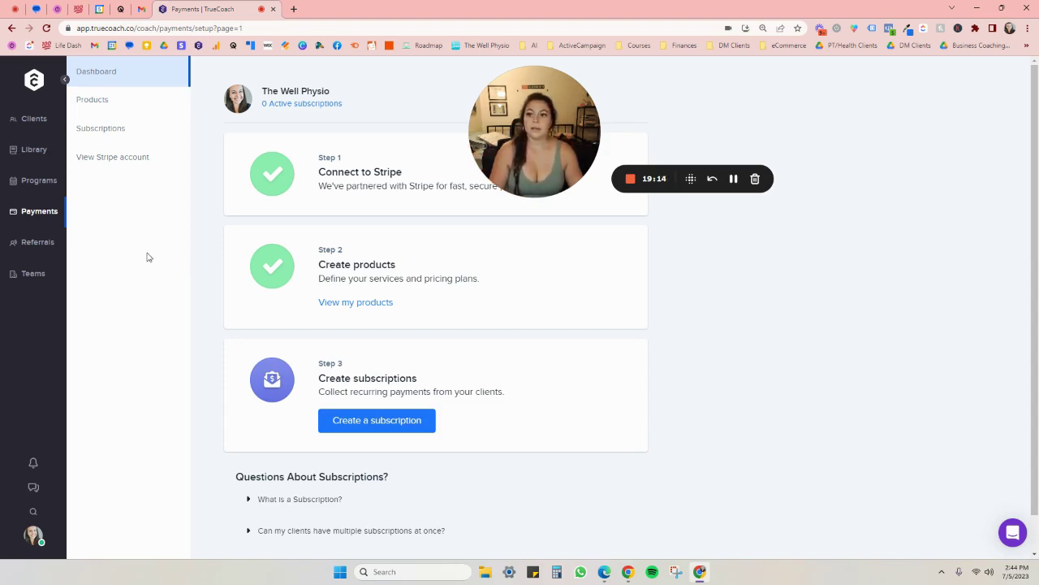
left_click(106, 103)
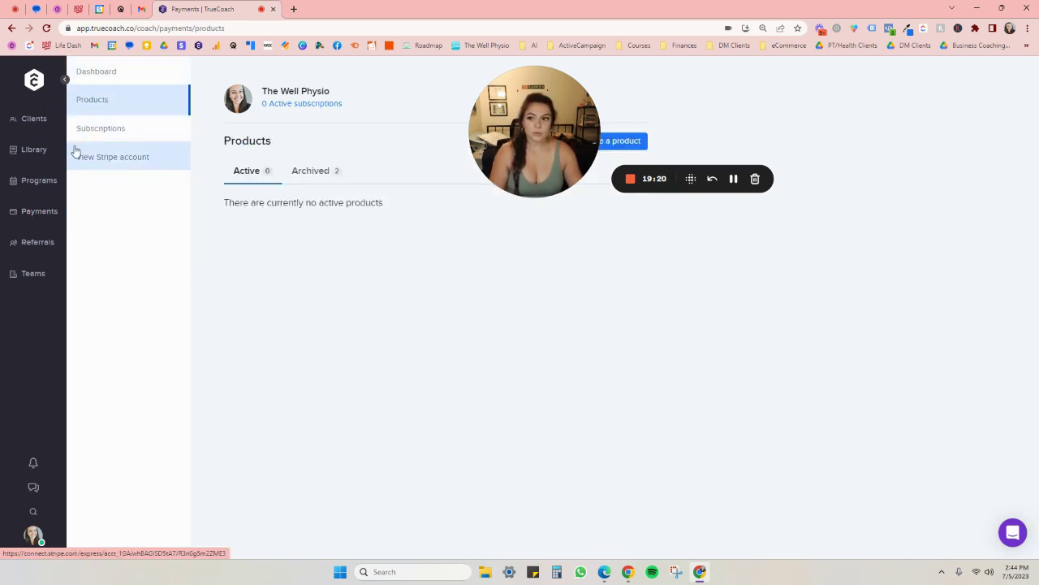
Step: View the Refer Coaches page and the Teams page with its coaches, clients and compliance rates
left_click(37, 240)
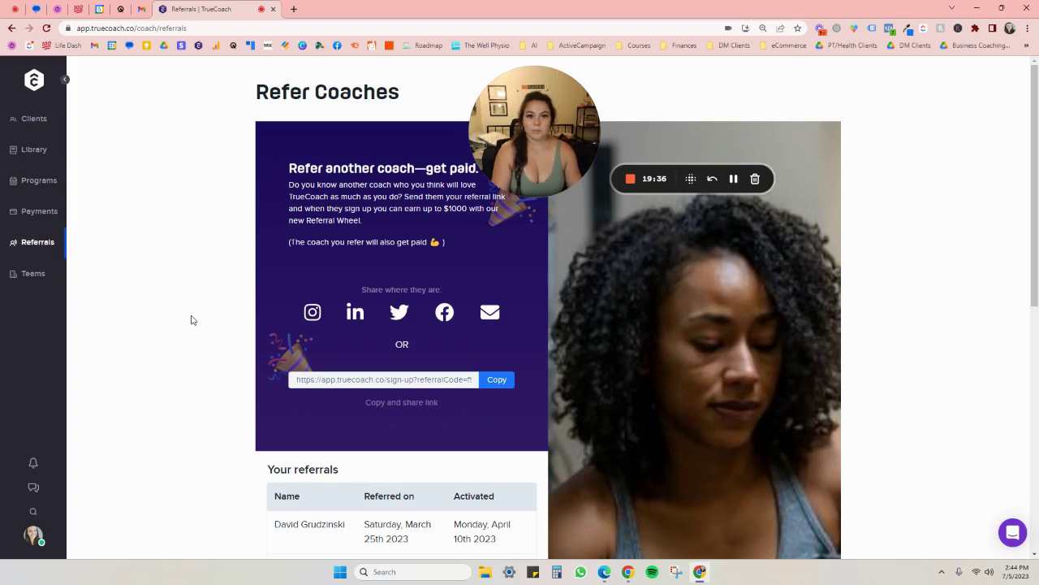
left_click(42, 279)
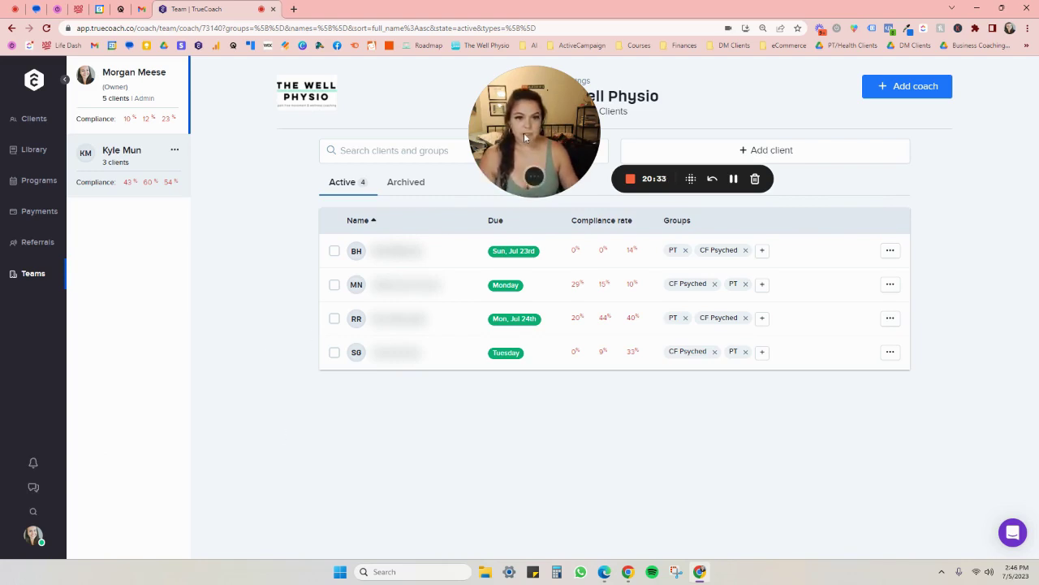
left_click_drag(524, 133, 476, 144)
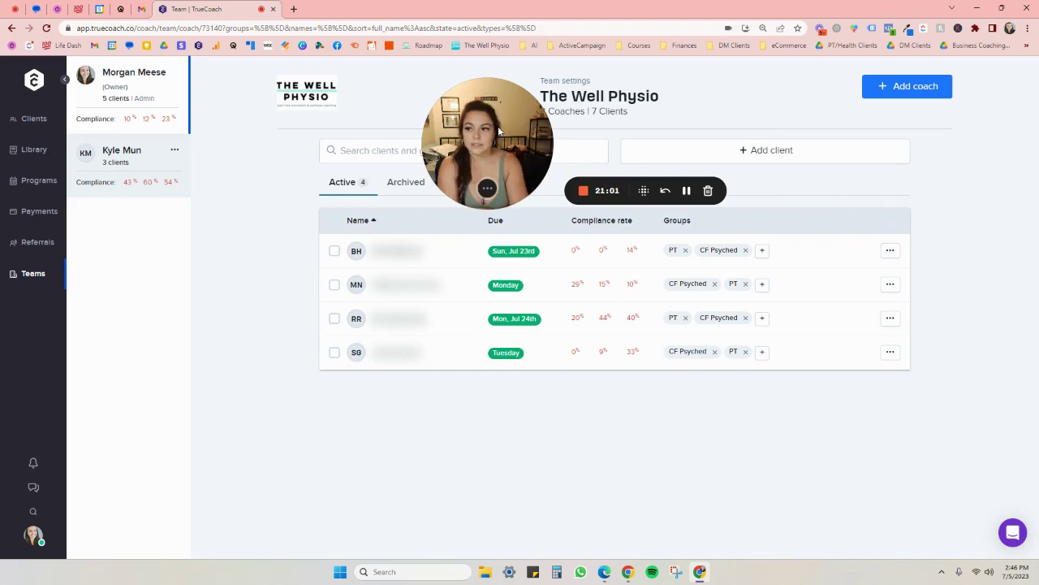
Step: Return to the Refer Coaches page and highlight the text on referral earnings and the referred coach's payment
left_click(37, 242)
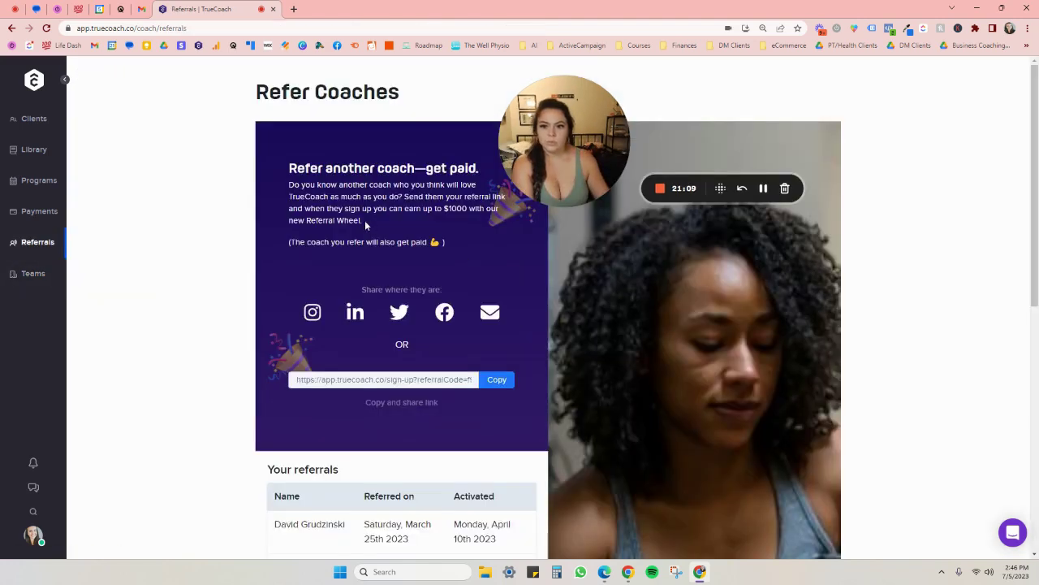
left_click_drag(365, 220, 306, 207)
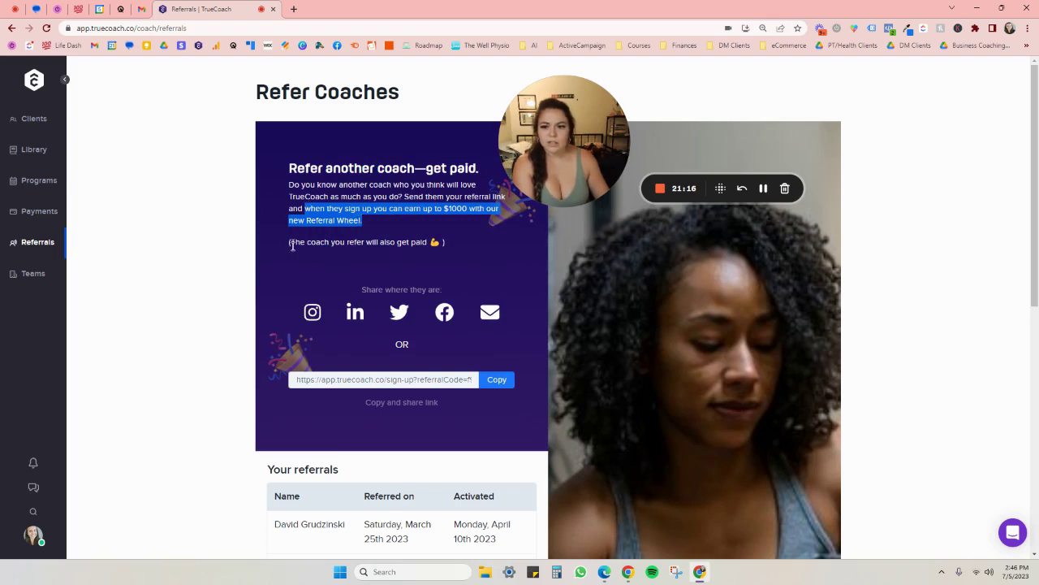
left_click_drag(290, 242, 438, 241)
left_click(443, 285)
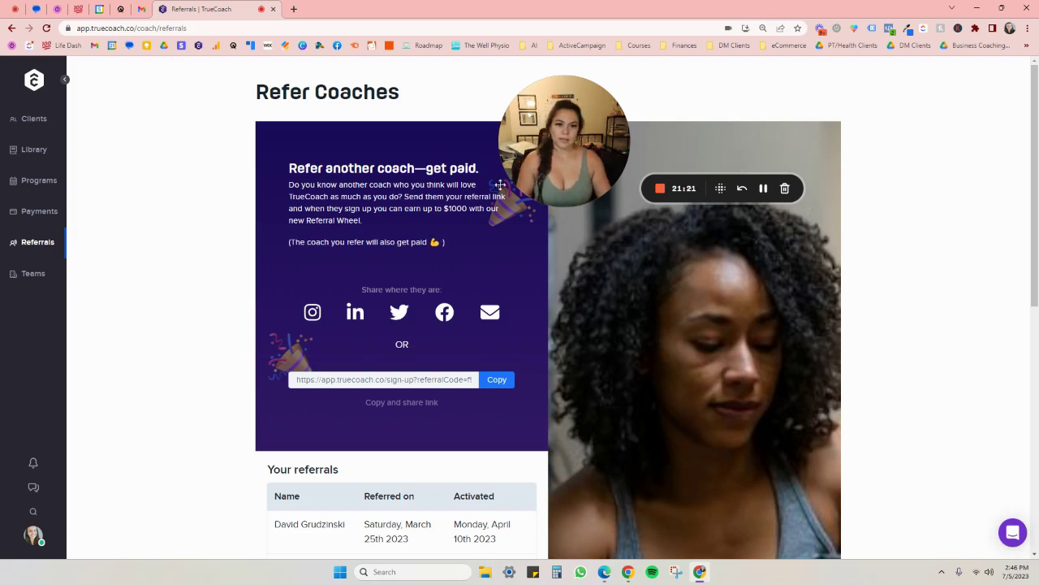
left_click_drag(564, 138, 504, 137)
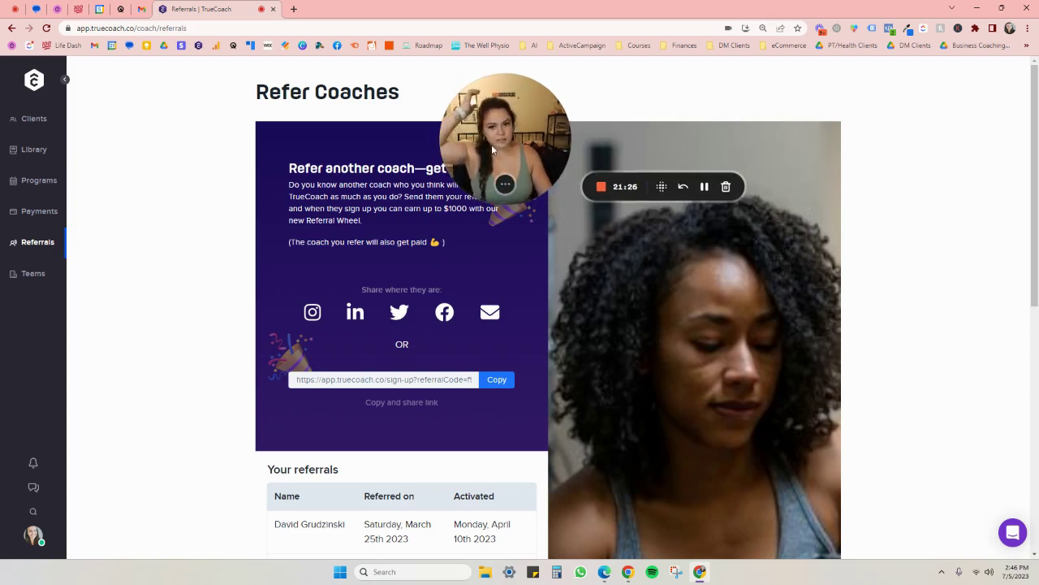
right_click(478, 150)
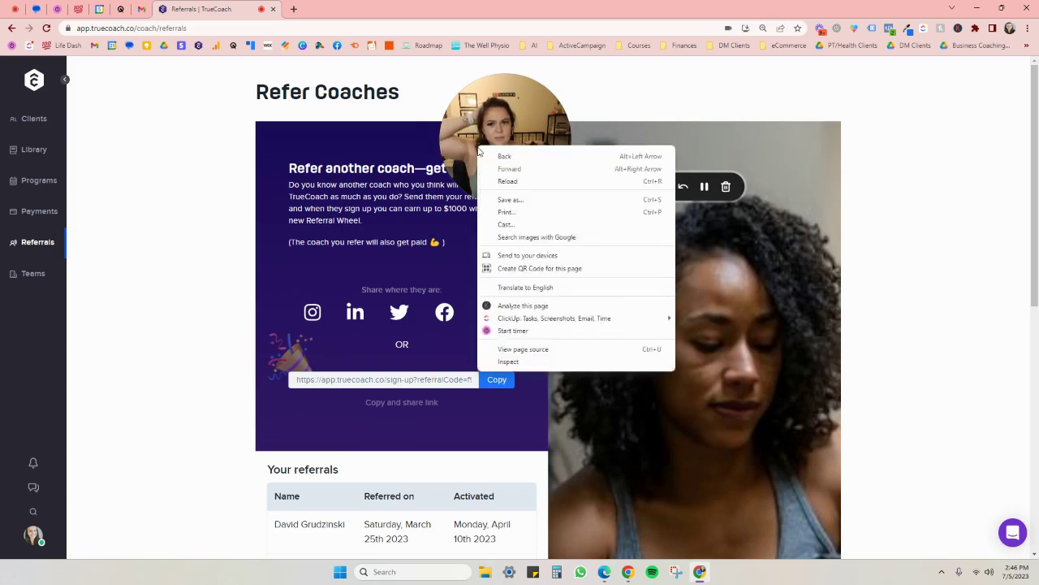
left_click(475, 128)
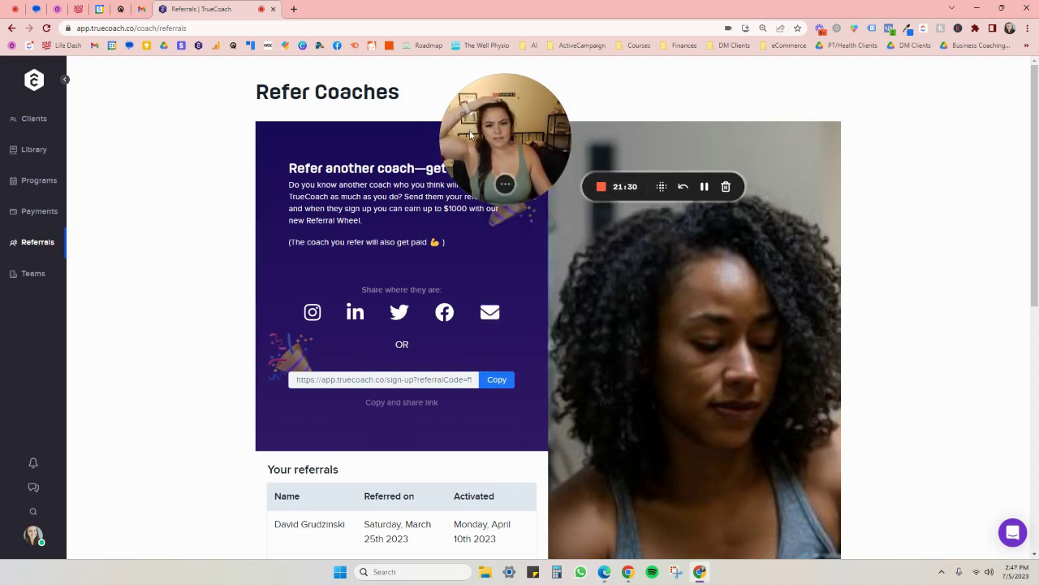